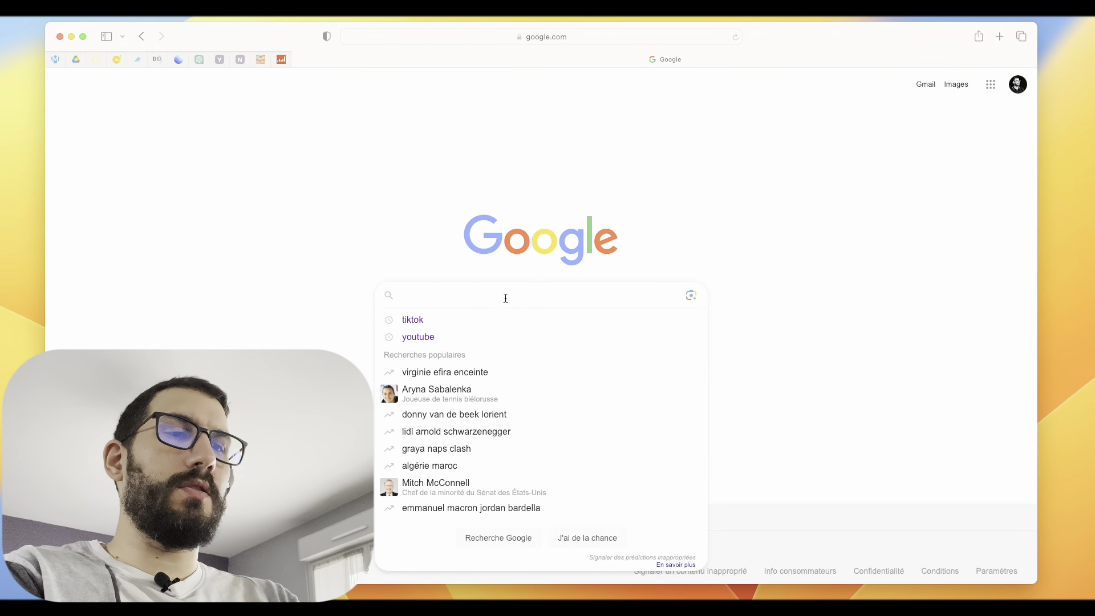
Search Google for "tiktiok", open TikTok's Connexion result and log in to the account.
{"action": "type", "text": "tiktiok"}
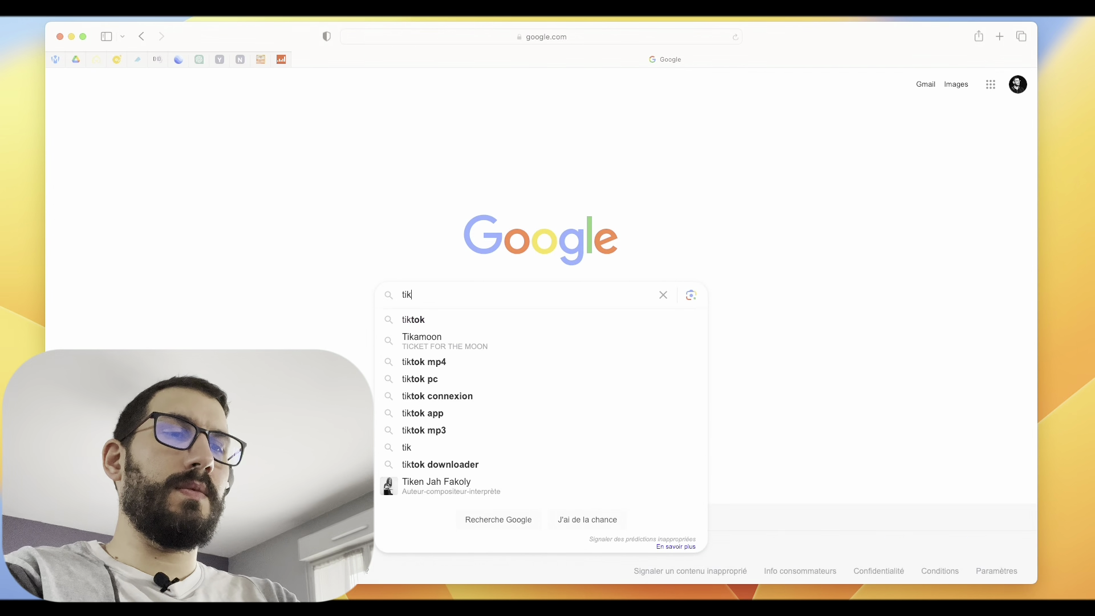
{"action": "key", "text": "Return"}
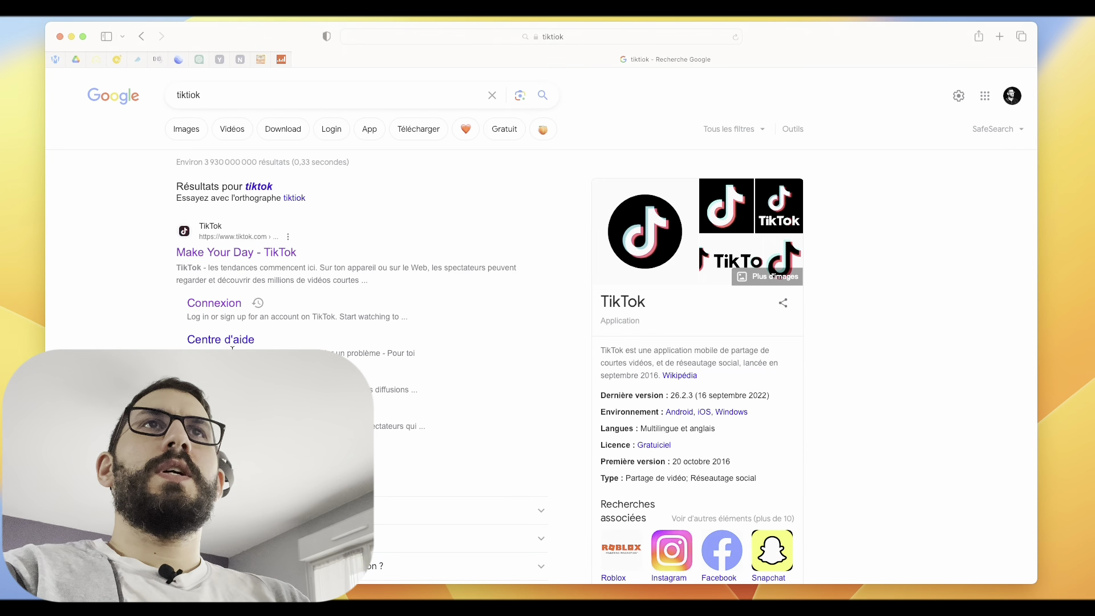
{"action": "left_click", "coordinate": [215, 304]}
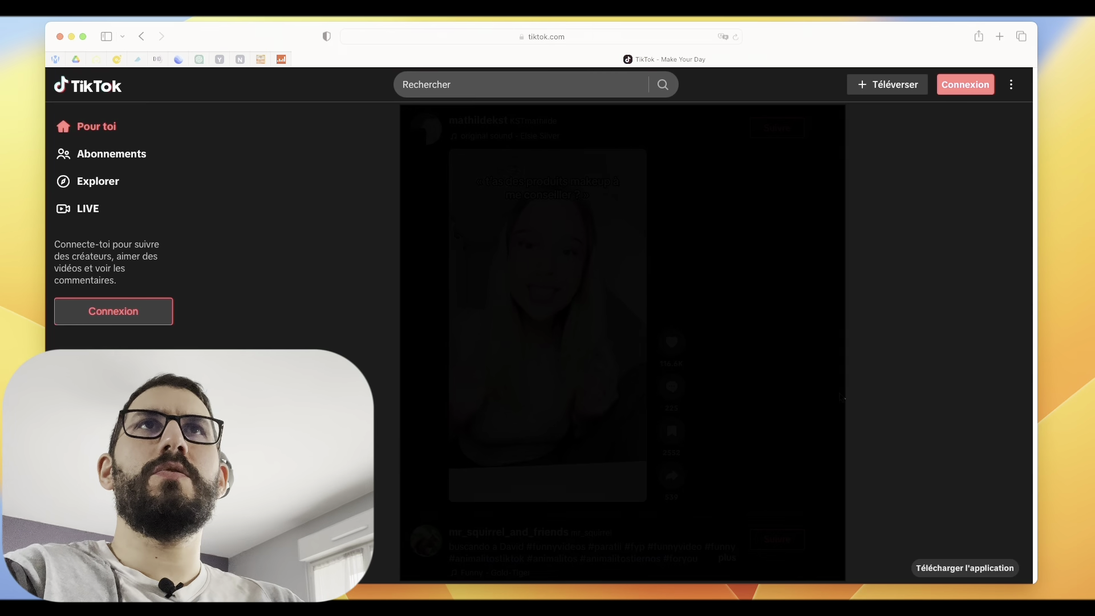
{"action": "left_click", "coordinate": [964, 85]}
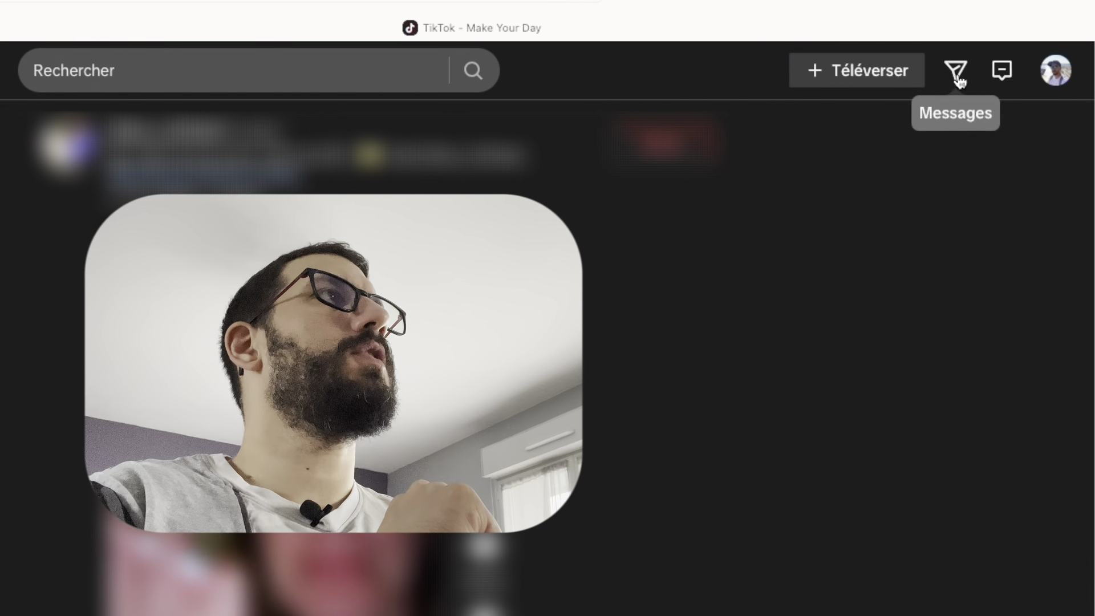
Open the account's Centre LIVE and view the analytics overview and the video details.
{"action": "mouse_move", "coordinate": [1059, 84]}
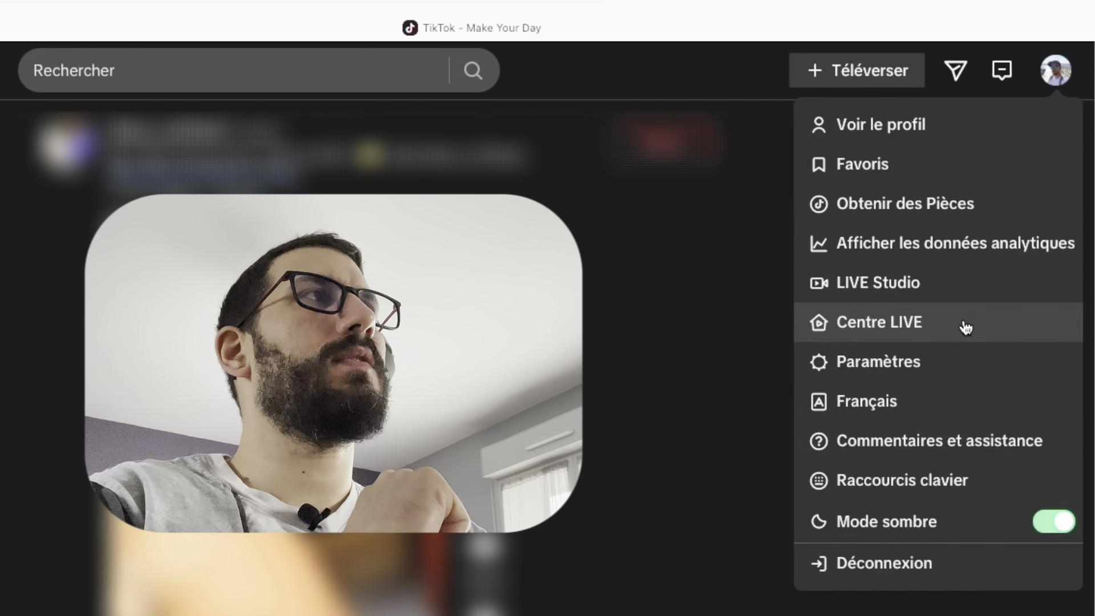
{"action": "left_click", "coordinate": [963, 323]}
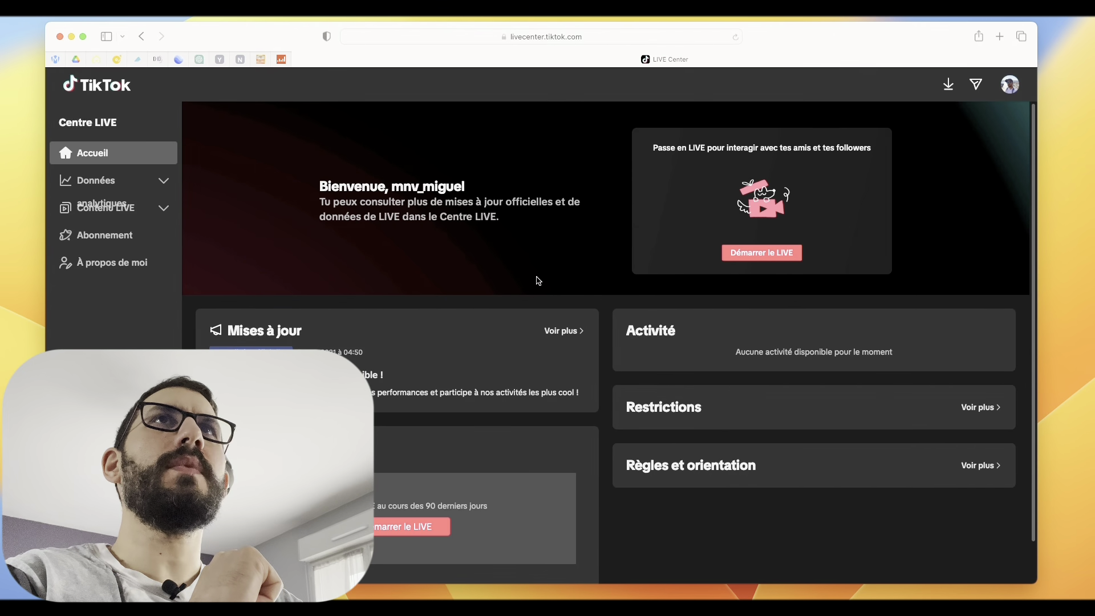
{"action": "left_click", "coordinate": [164, 183]}
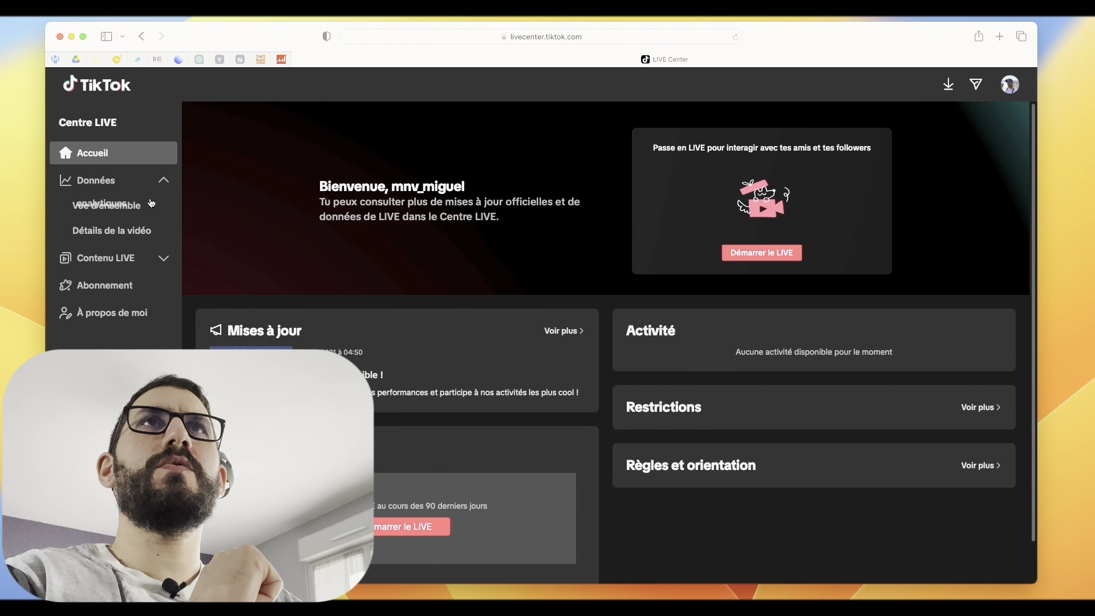
{"action": "left_click", "coordinate": [122, 207]}
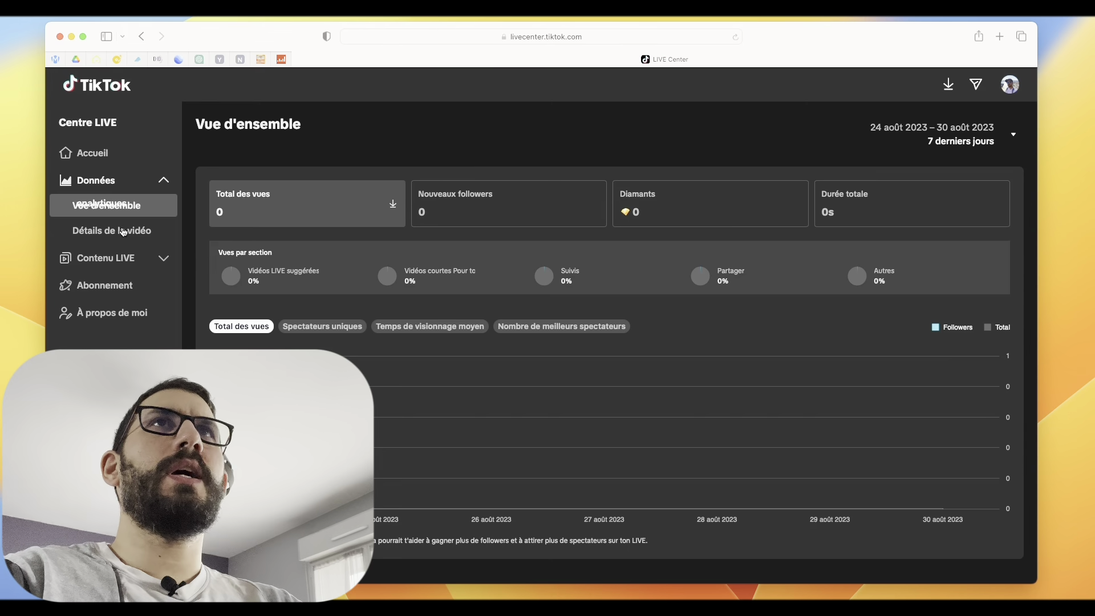
{"action": "left_click", "coordinate": [132, 231]}
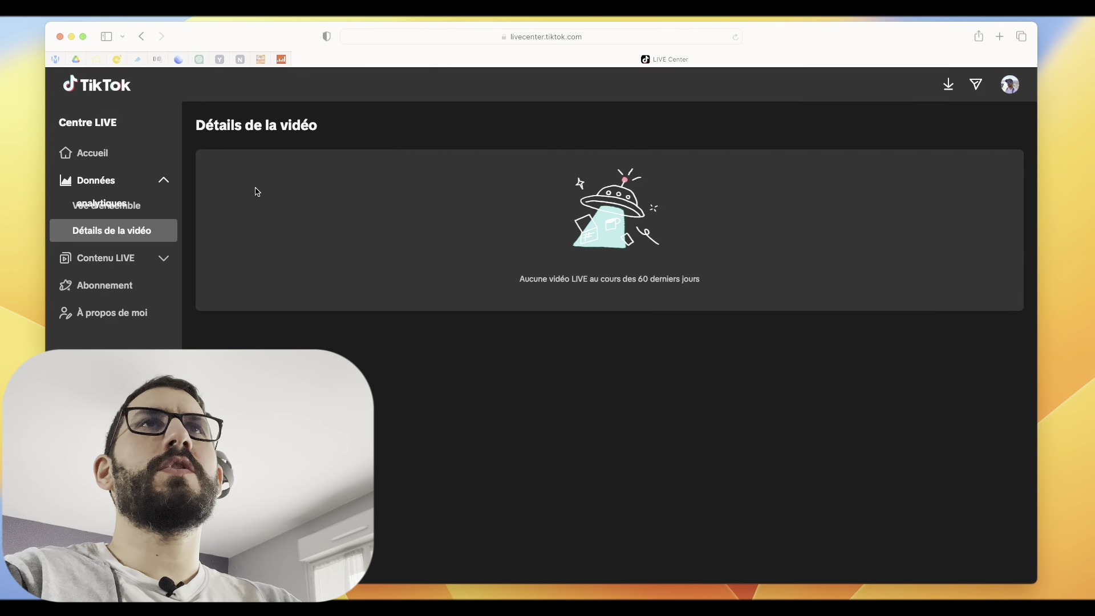
View the Modifications page of the LIVE content and the Abonnement page, dismissing its requirements notice.
{"action": "left_click", "coordinate": [148, 259]}
{"action": "left_click", "coordinate": [152, 258]}
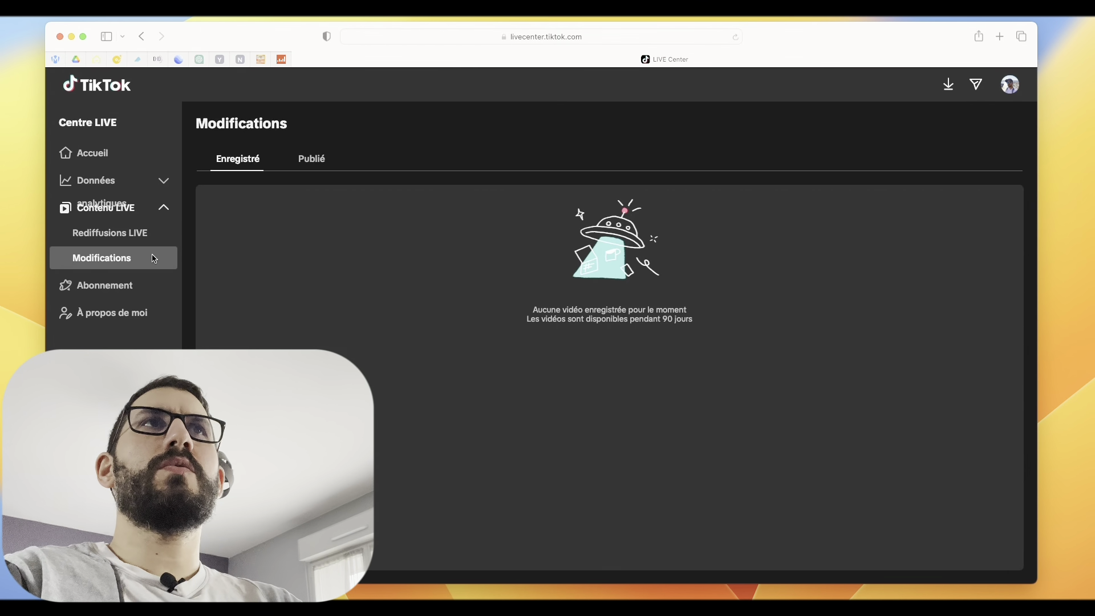
{"action": "left_click", "coordinate": [115, 292]}
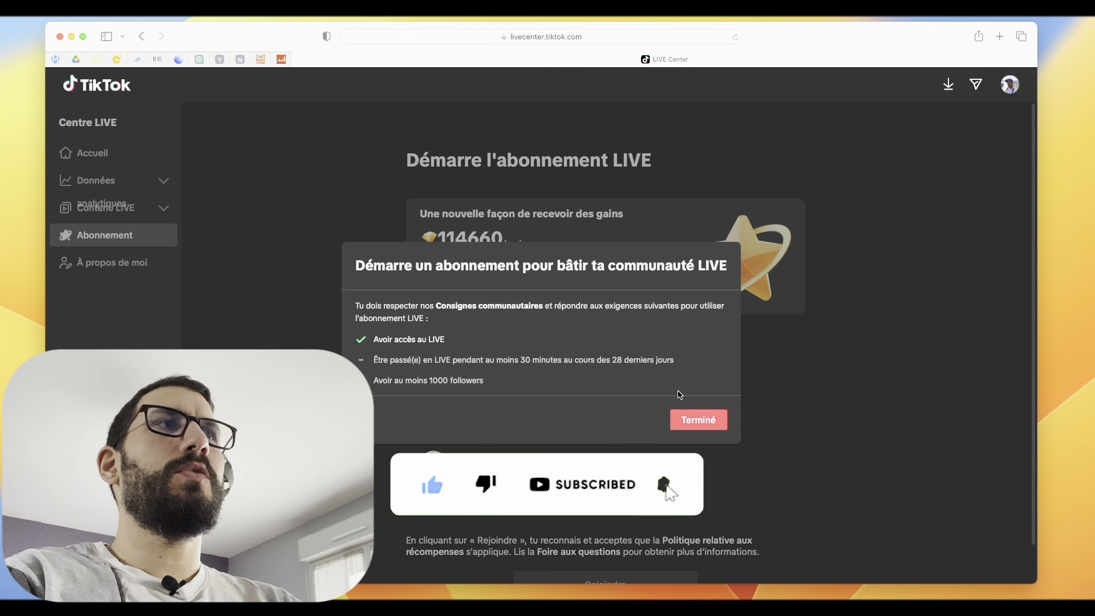
{"action": "left_click", "coordinate": [692, 422]}
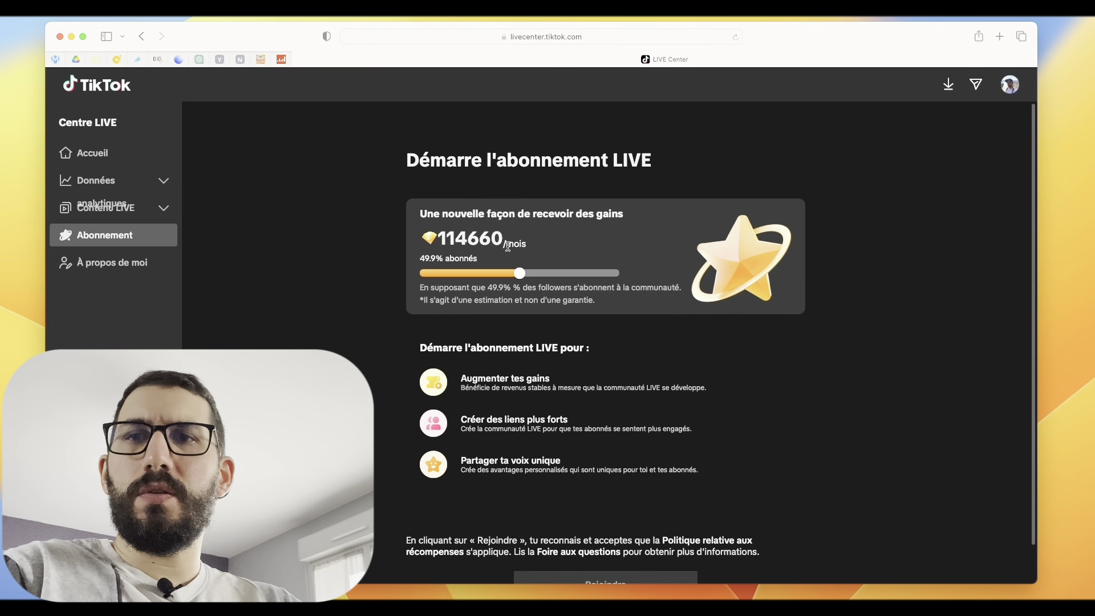
Enable the presentation of yourself and your LIVE on the À propos de moi page.
{"action": "left_click", "coordinate": [124, 264]}
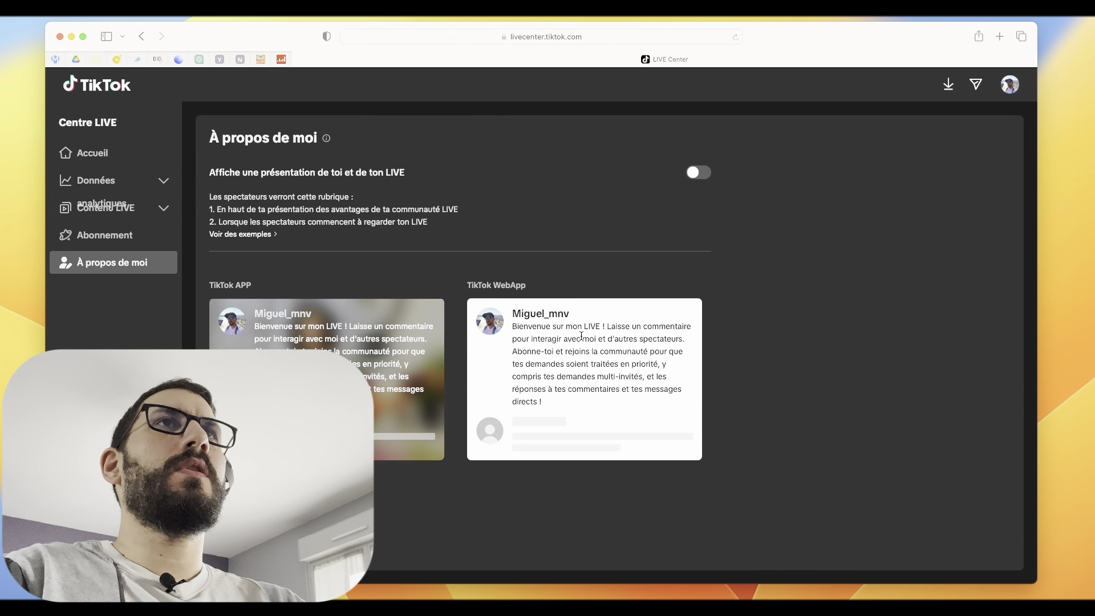
{"action": "left_click", "coordinate": [702, 173]}
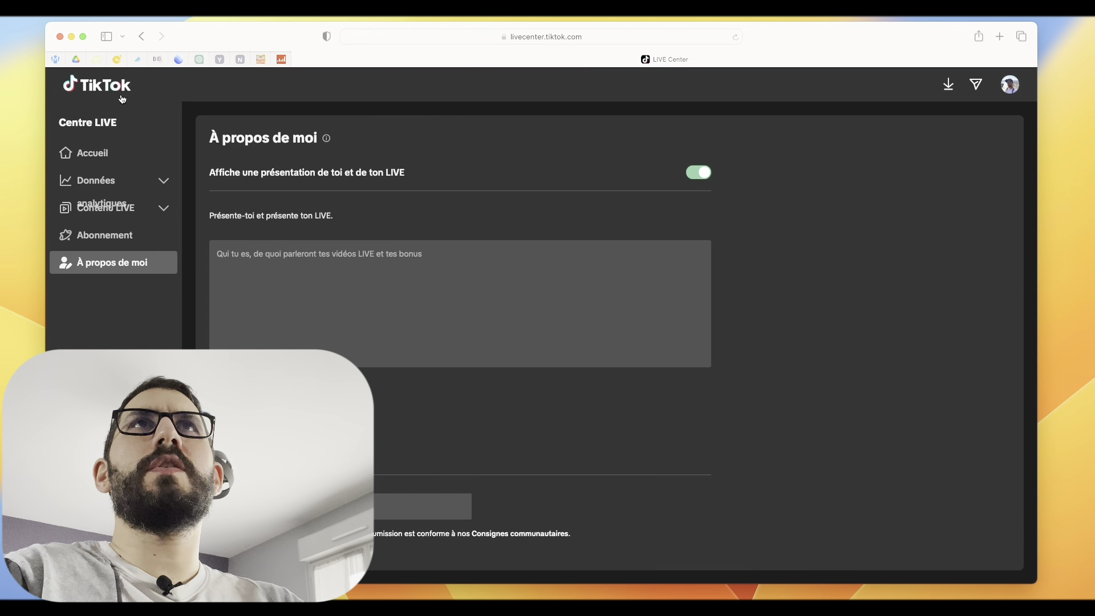
Start a LIVE from the Centre LIVE home page, review the LIVE Studio access requirements and close that page.
{"action": "left_click", "coordinate": [103, 156]}
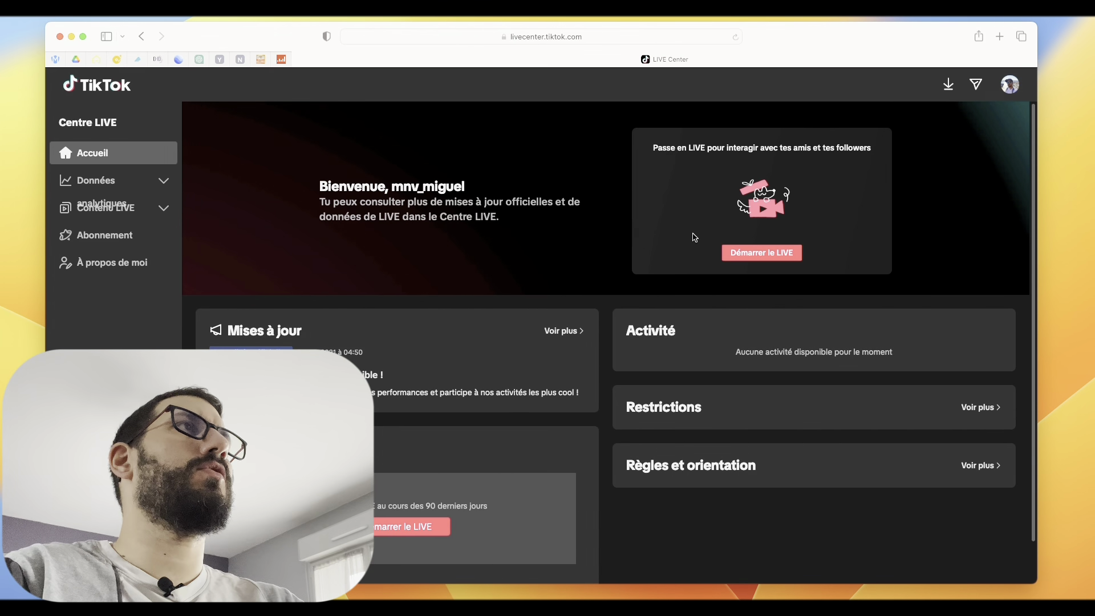
{"action": "left_click", "coordinate": [764, 255]}
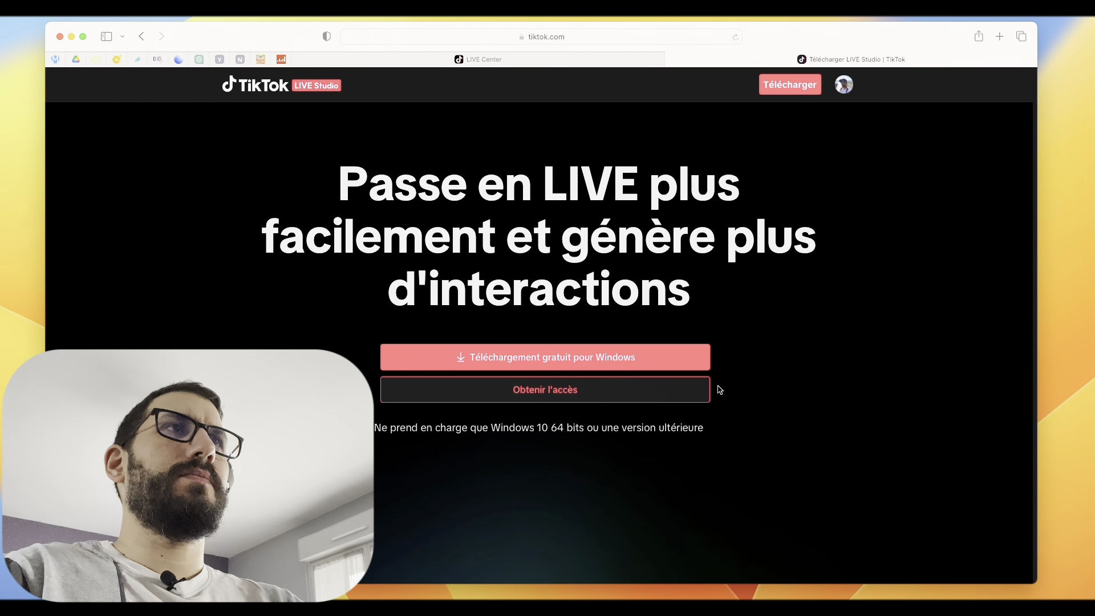
{"action": "left_click", "coordinate": [601, 399]}
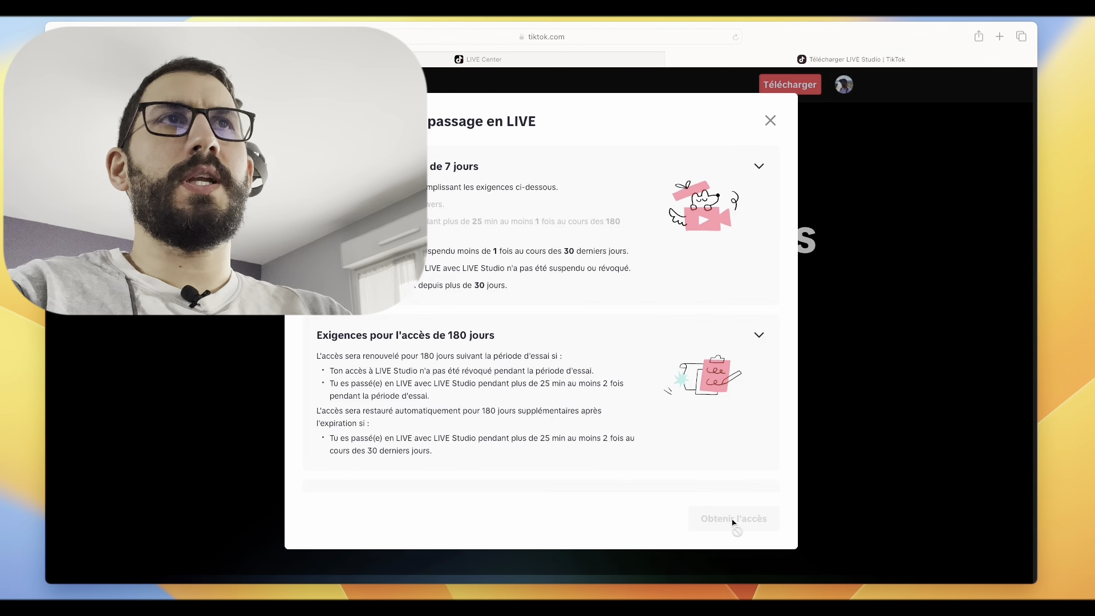
{"action": "left_click", "coordinate": [770, 121]}
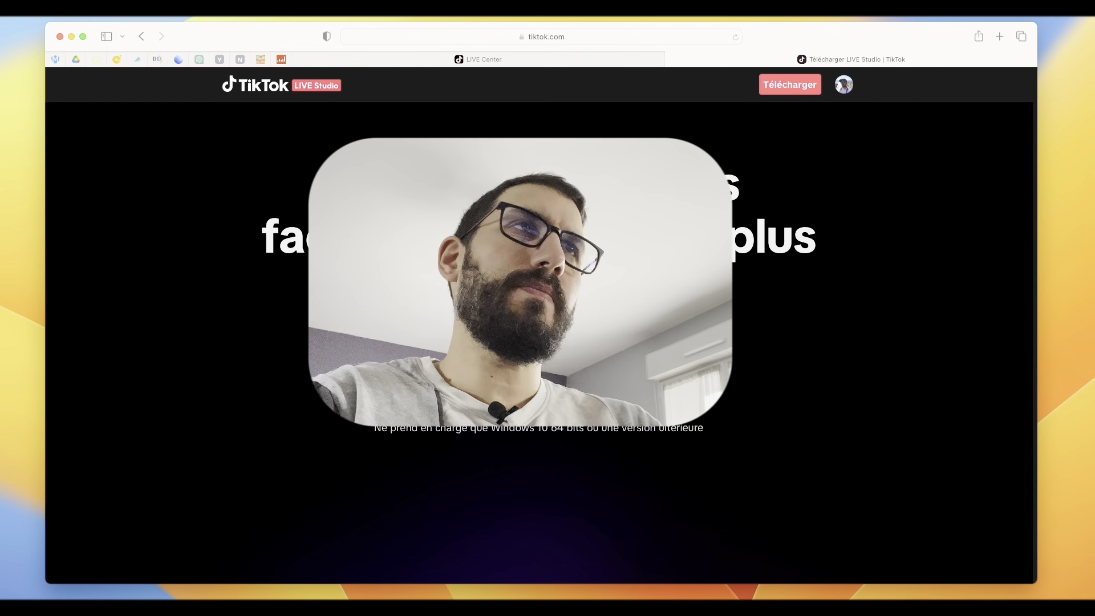
{"action": "mouse_move", "coordinate": [844, 91]}
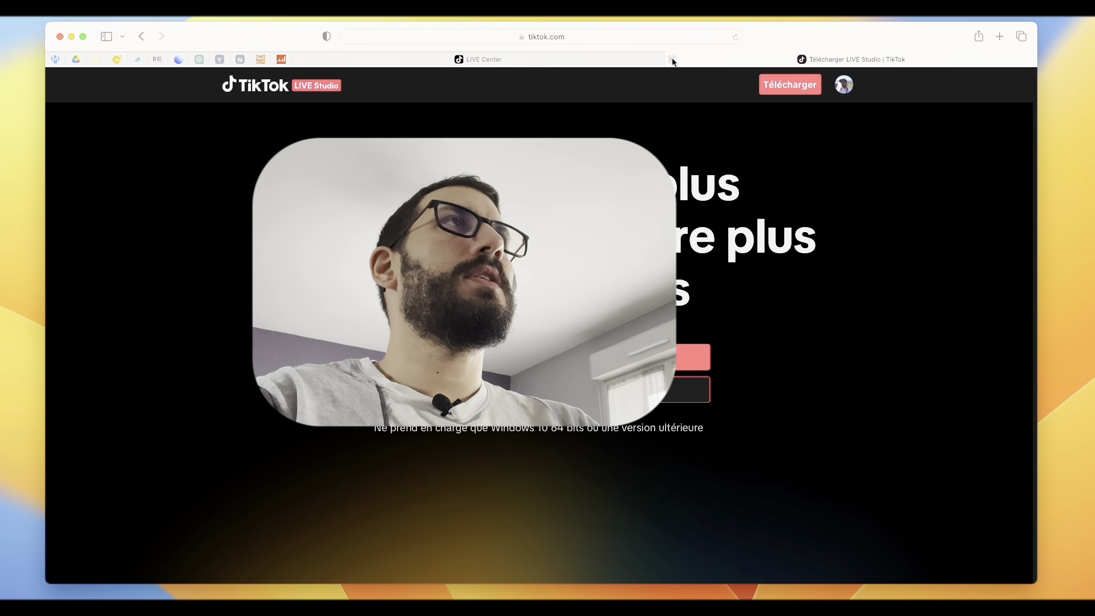
{"action": "left_click", "coordinate": [672, 59]}
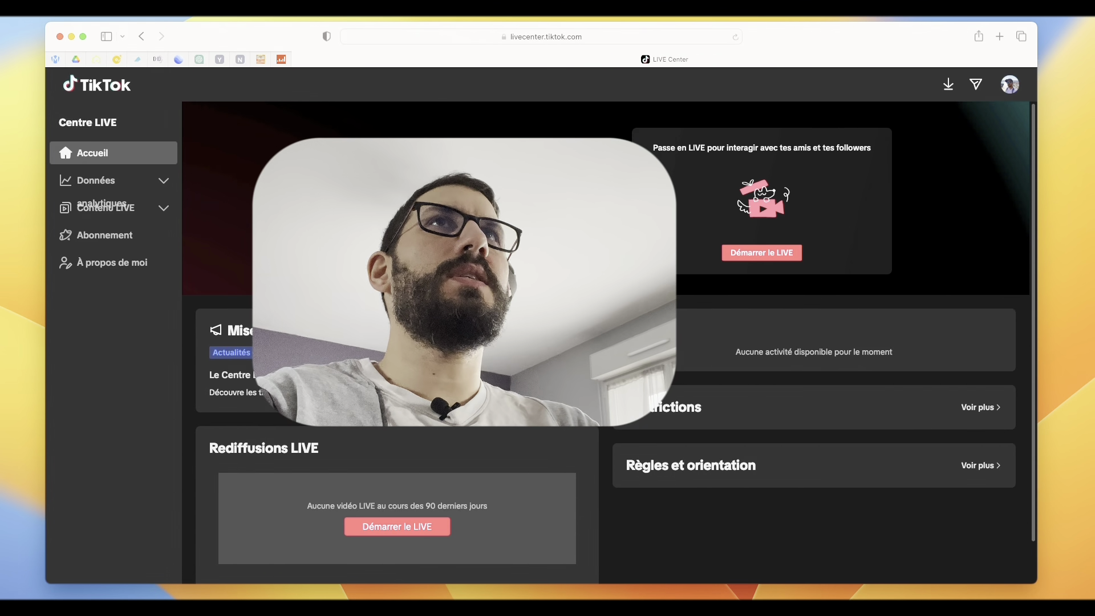
Go to the account's profile, start a new video upload and select the file "tiktok cuisine .mp4".
{"action": "mouse_move", "coordinate": [1010, 90]}
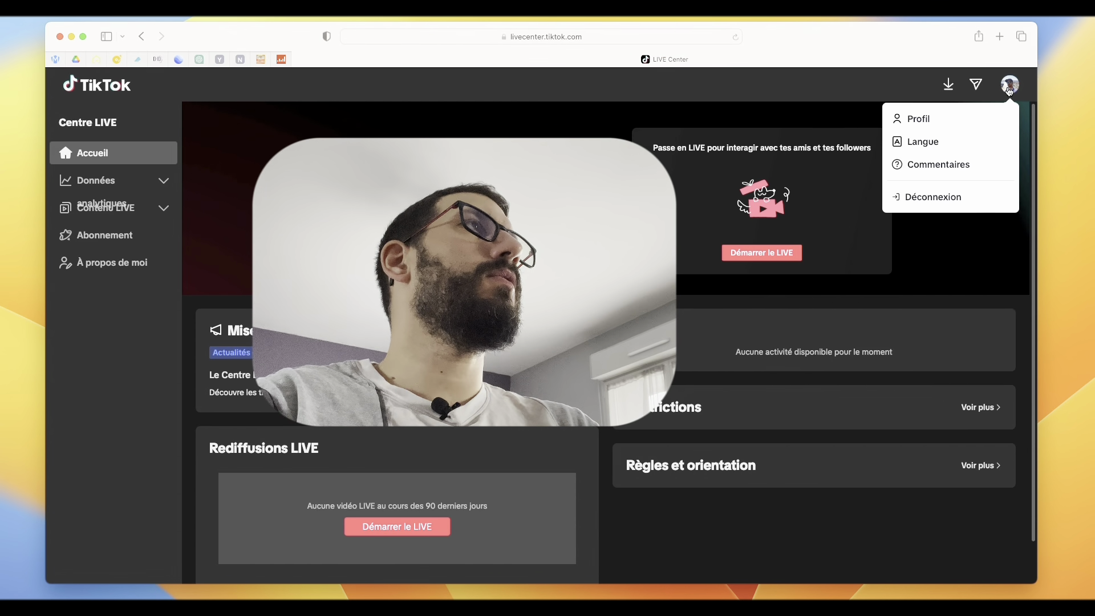
{"action": "left_click", "coordinate": [940, 132]}
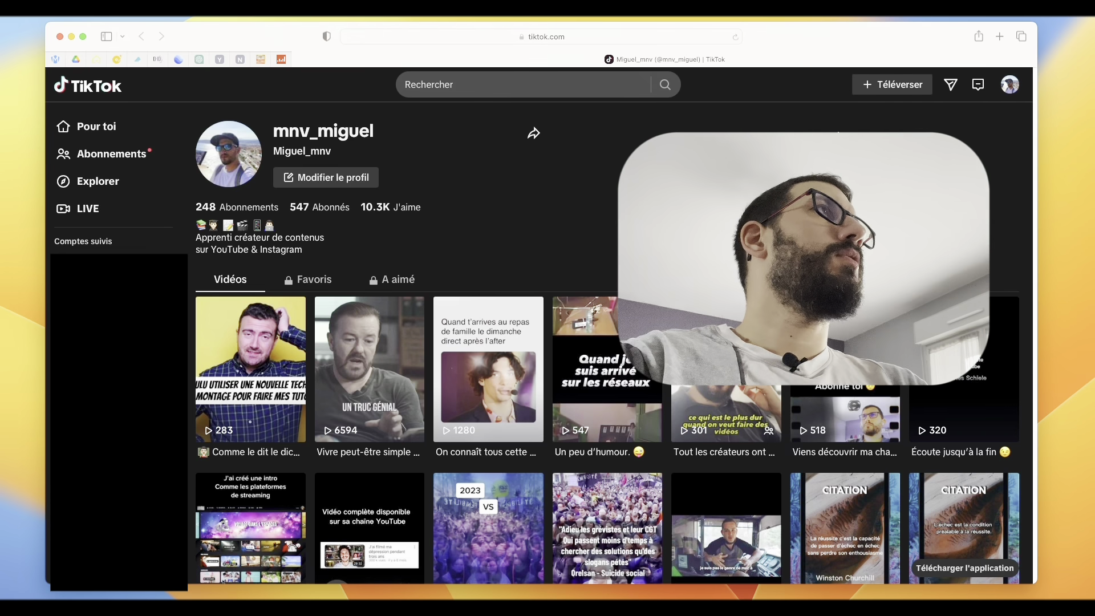
{"action": "left_click", "coordinate": [893, 88]}
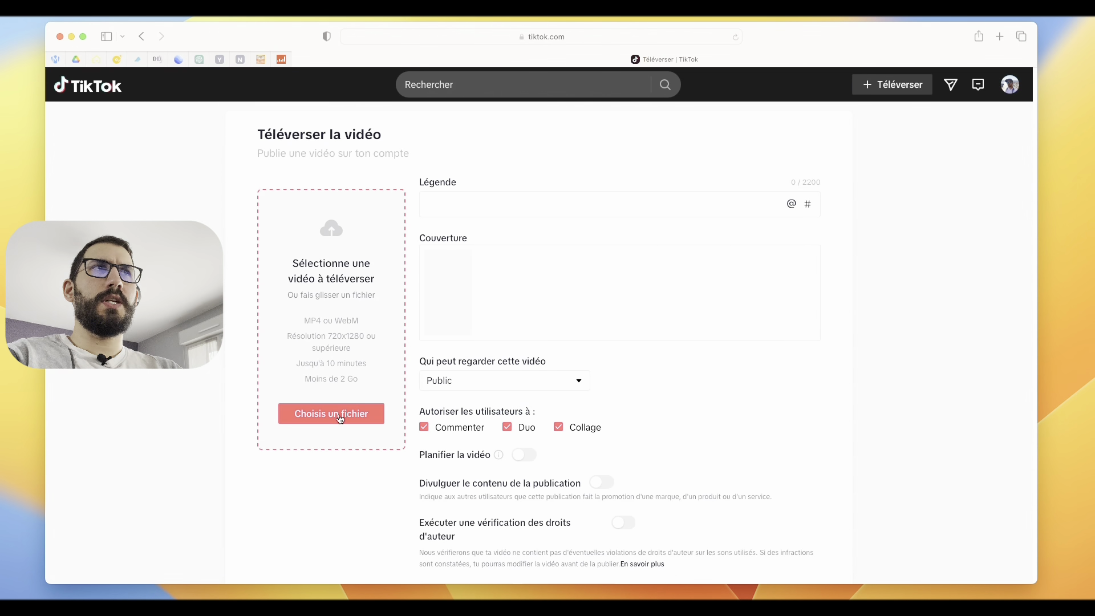
{"action": "left_click", "coordinate": [340, 420]}
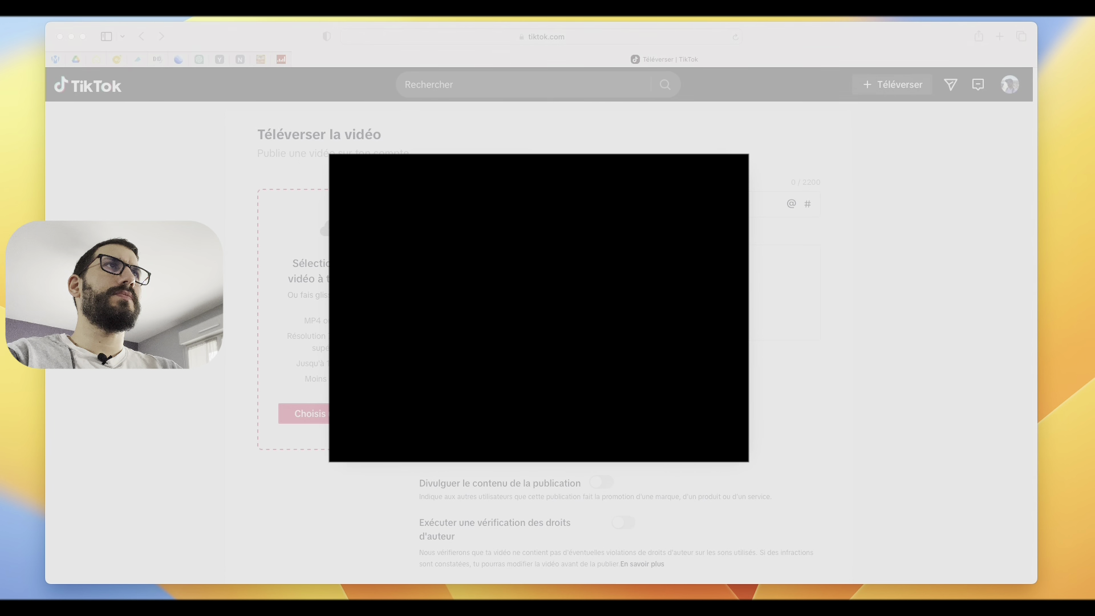
{"action": "double_click", "coordinate": [481, 254]}
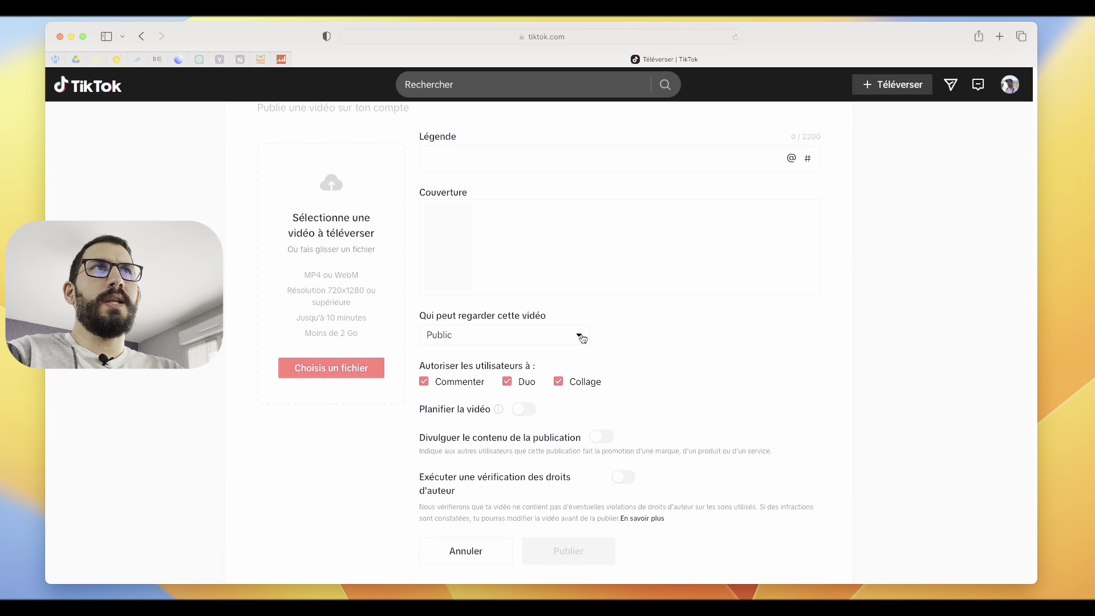
Keep the video's audience as Public and disallow Duo and Collage for other users.
{"action": "left_click", "coordinate": [582, 337]}
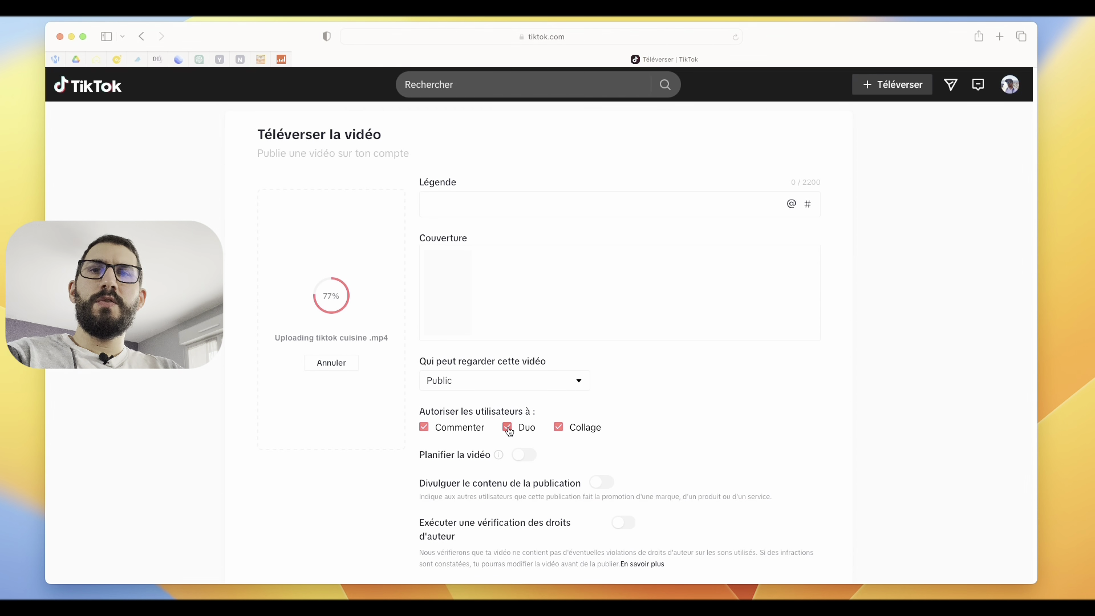
{"action": "left_click", "coordinate": [559, 427]}
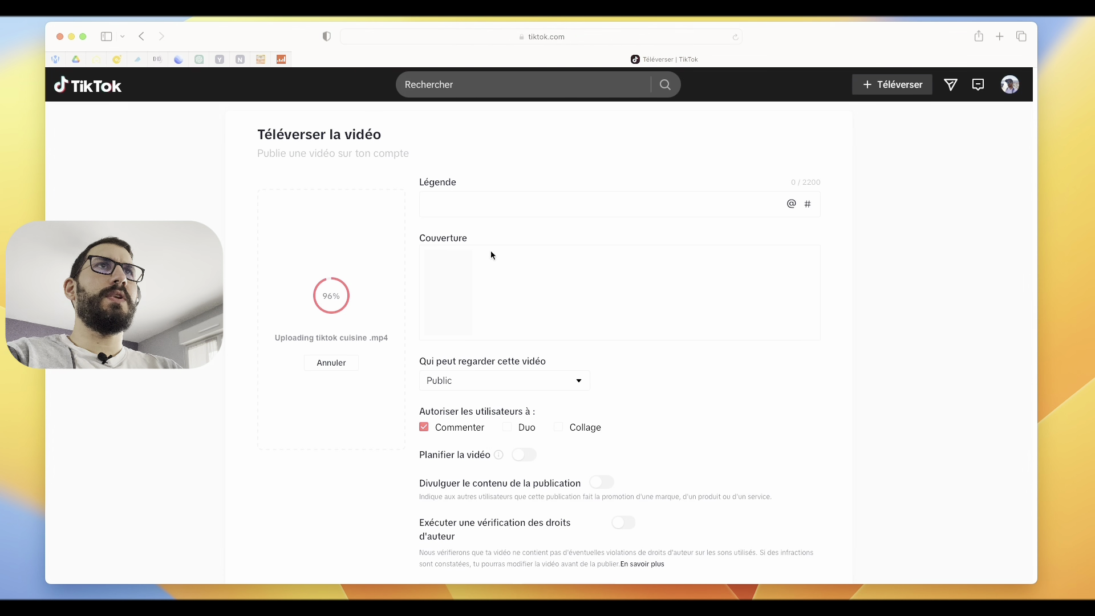
Caption the video "test du faire une video de cuisine" with #cuisine, #cuisinefacile, #cuisinerapide, #recettefacile, #recetterapide and #recettesimple.
{"action": "left_click", "coordinate": [443, 203]}
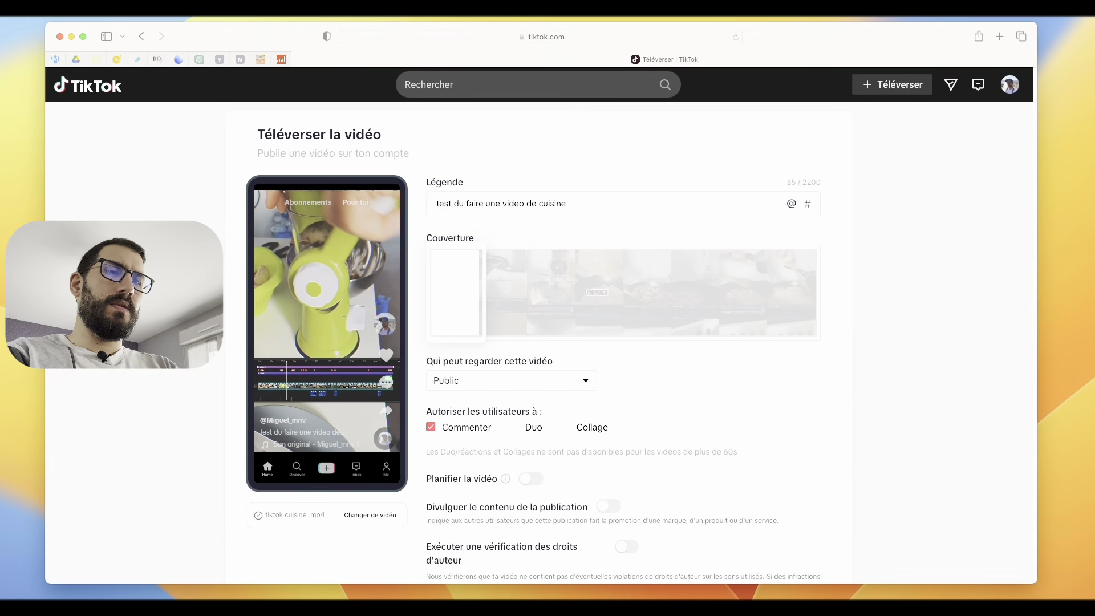
{"action": "left_click", "coordinate": [808, 204]}
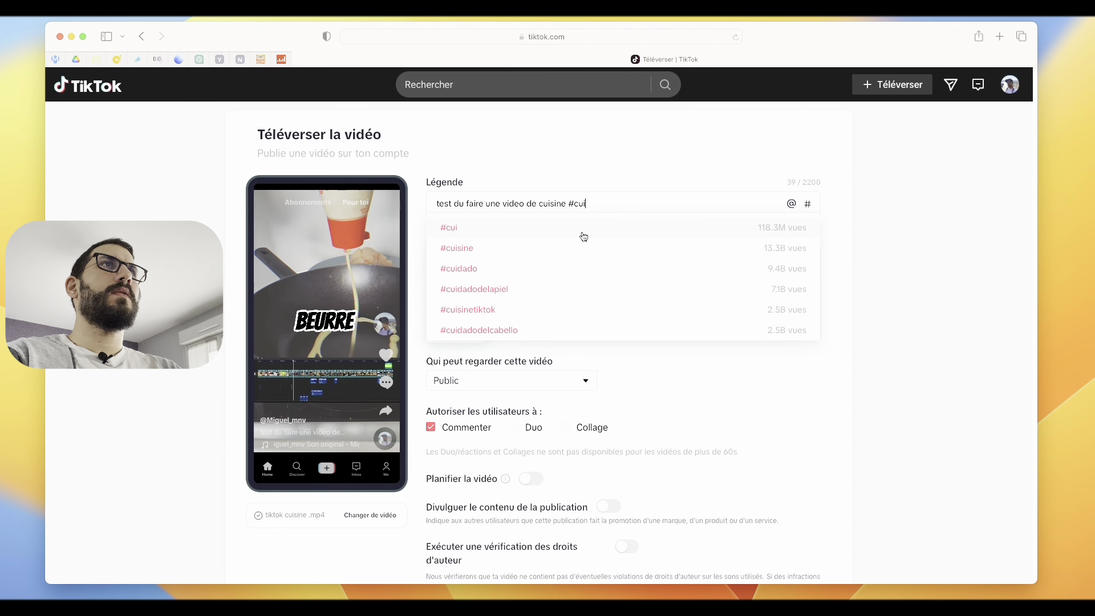
{"action": "left_click", "coordinate": [559, 248]}
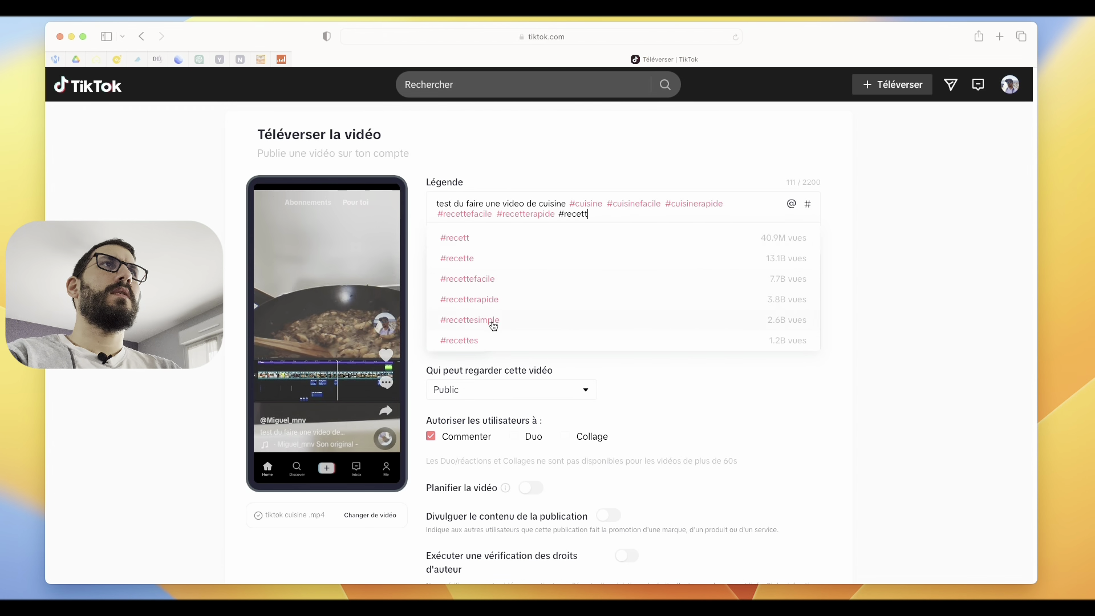
{"action": "left_click", "coordinate": [491, 325]}
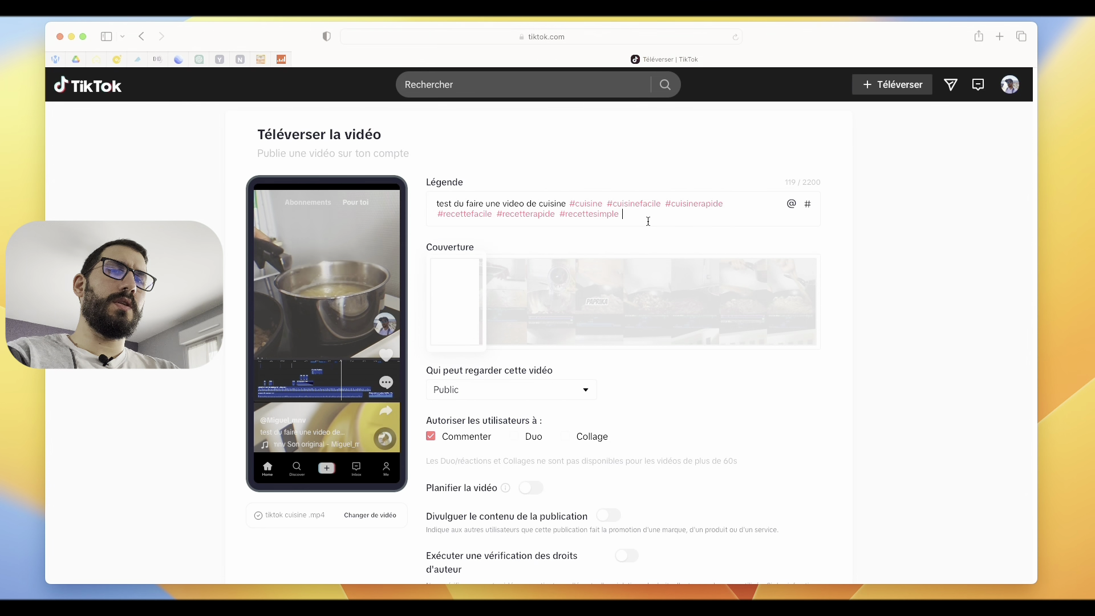
Add the hashtags #tutovideo, #videoediting and #montagevideo to the end of the video caption.
{"action": "type", "text": "#"}
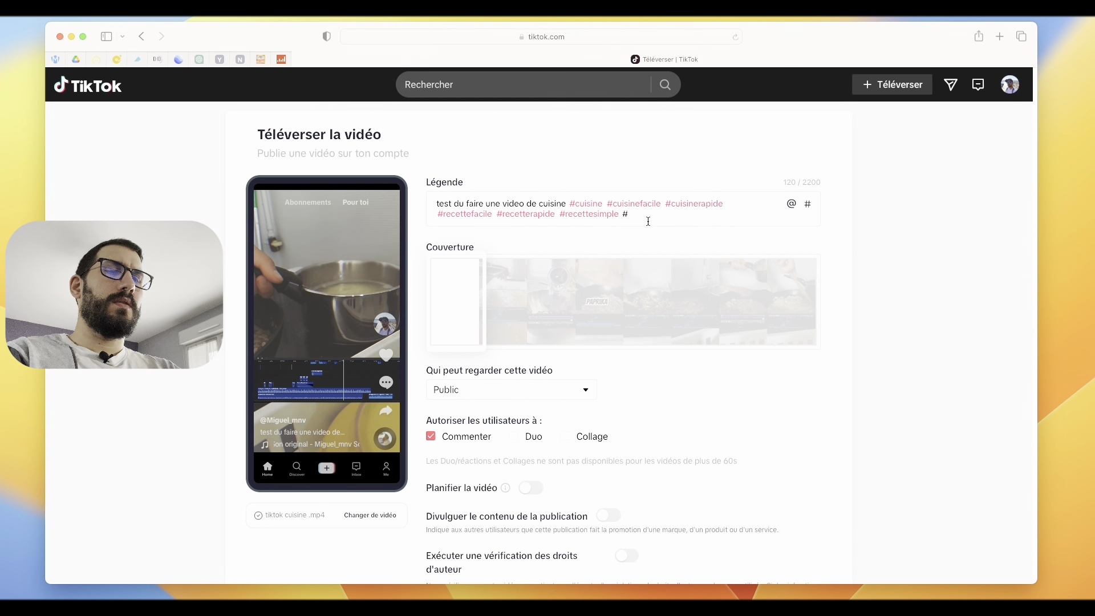
{"action": "type", "text": "tuto"}
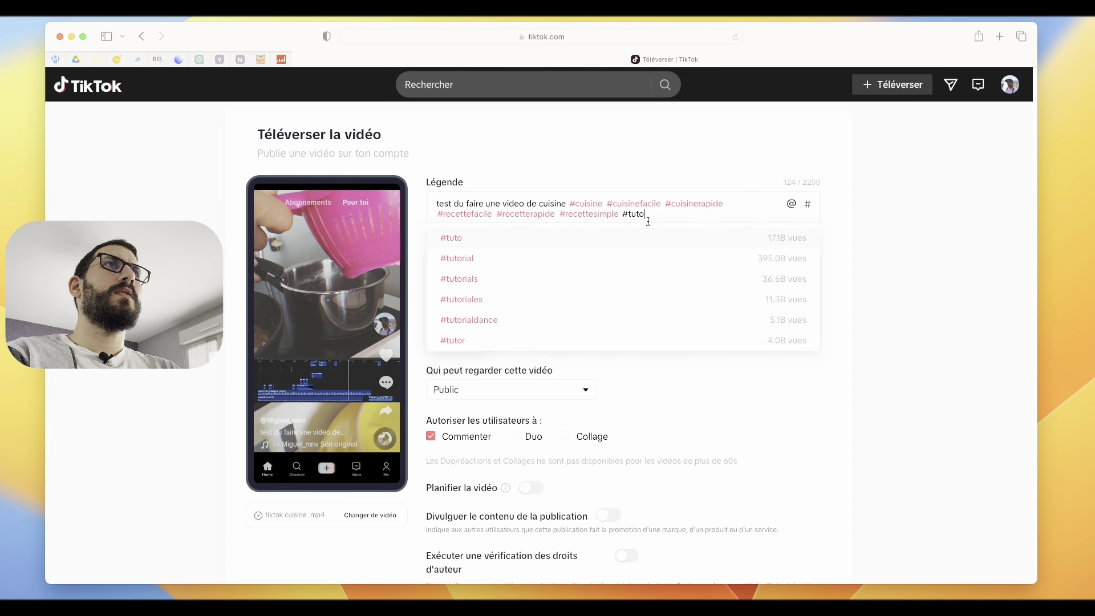
{"action": "type", "text": "vi"}
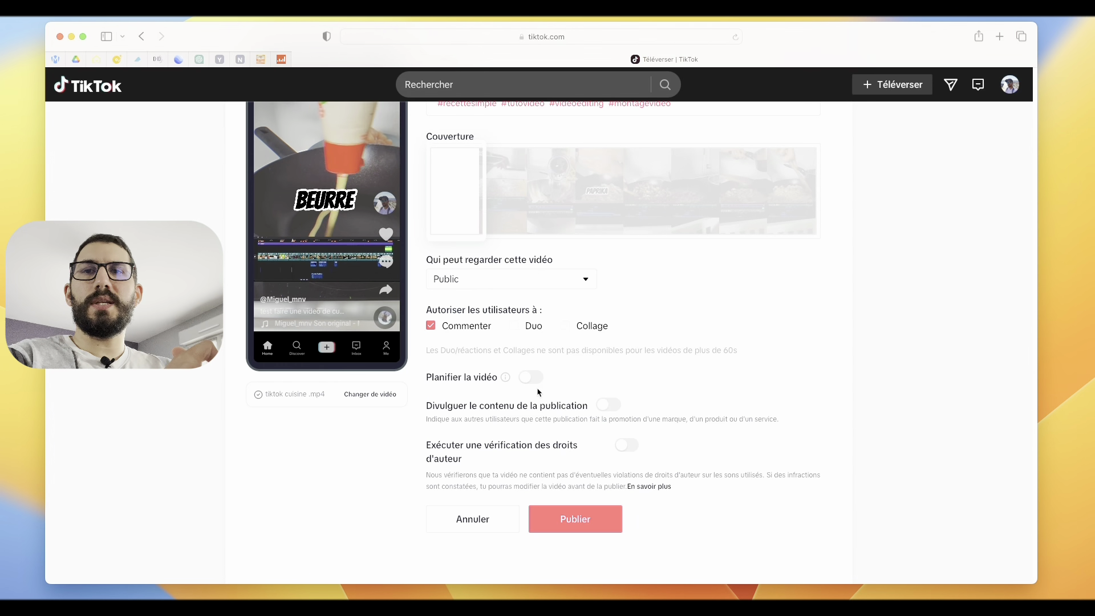
Turn on scheduling for the cooking video and set its publication time to 18:05 on 2023-08-31.
{"action": "left_click", "coordinate": [527, 379]}
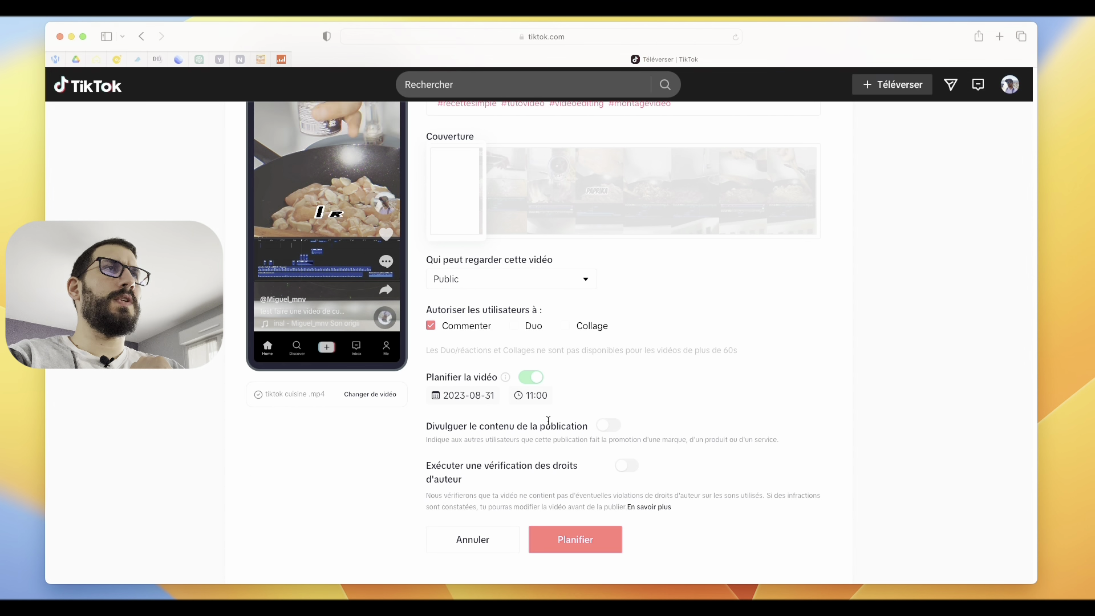
{"action": "left_click", "coordinate": [535, 398]}
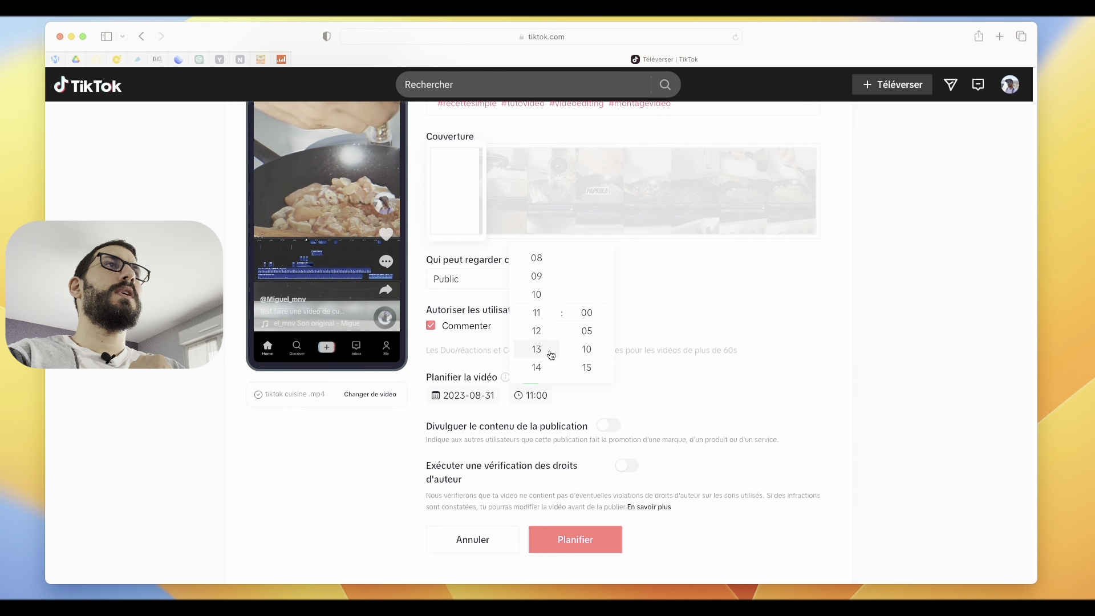
{"action": "scroll", "coordinate": [551, 355], "scroll_direction": "down", "scroll_amount": 3}
{"action": "scroll", "coordinate": [551, 355], "scroll_direction": "down", "scroll_amount": 3}
{"action": "left_click", "coordinate": [549, 278]}
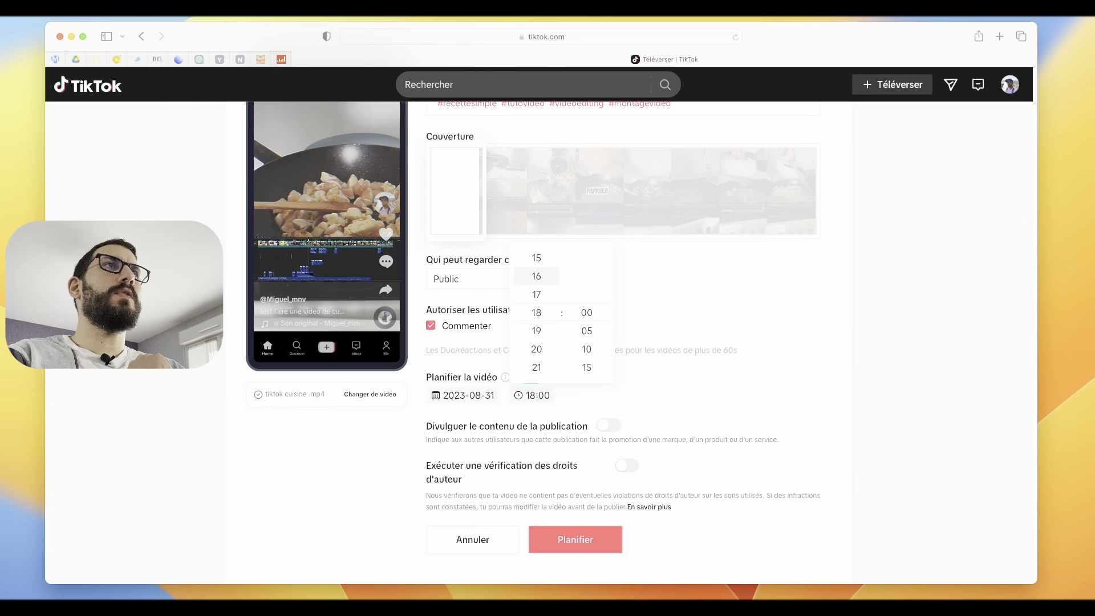
{"action": "left_click", "coordinate": [593, 330]}
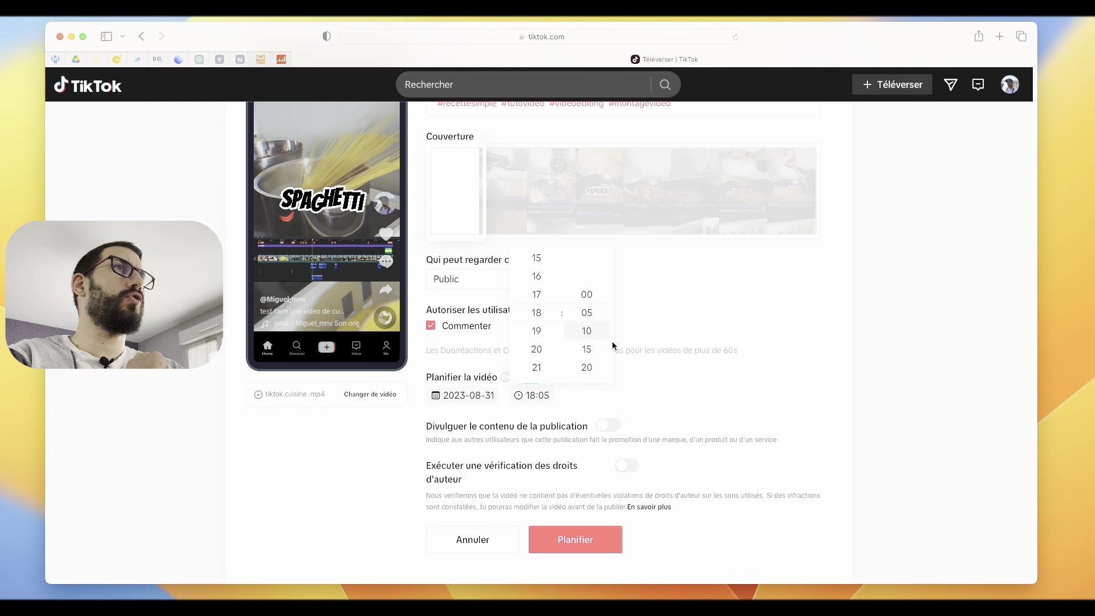
{"action": "left_click", "coordinate": [721, 385]}
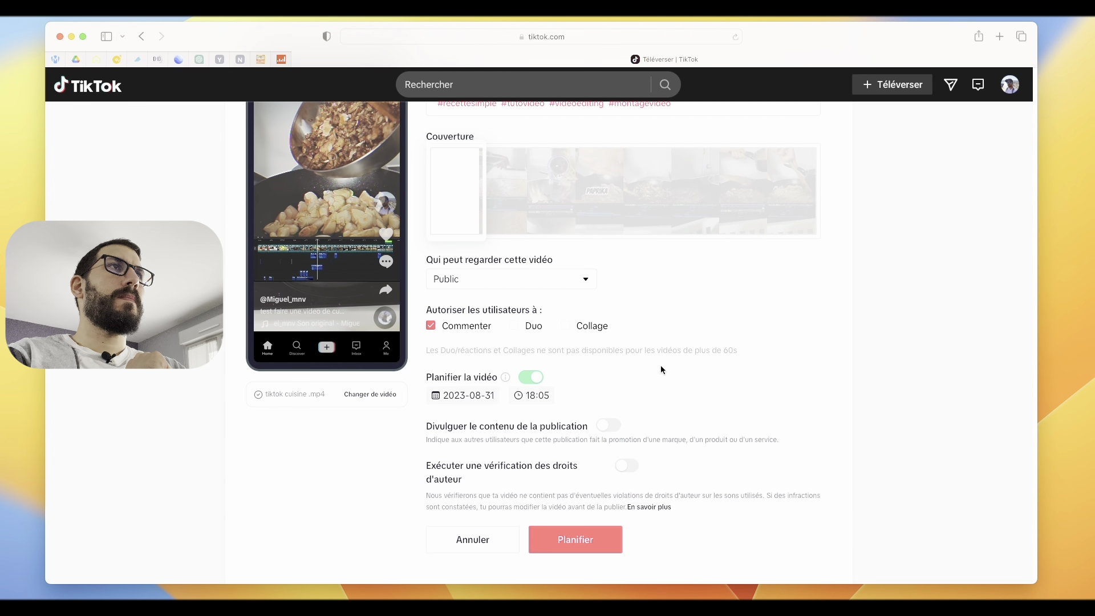
Enable the copyright check on the video and submit it as a scheduled post.
{"action": "scroll", "coordinate": [659, 371], "scroll_direction": "down", "scroll_amount": 1}
{"action": "scroll", "coordinate": [658, 377], "scroll_direction": "down", "scroll_amount": 1}
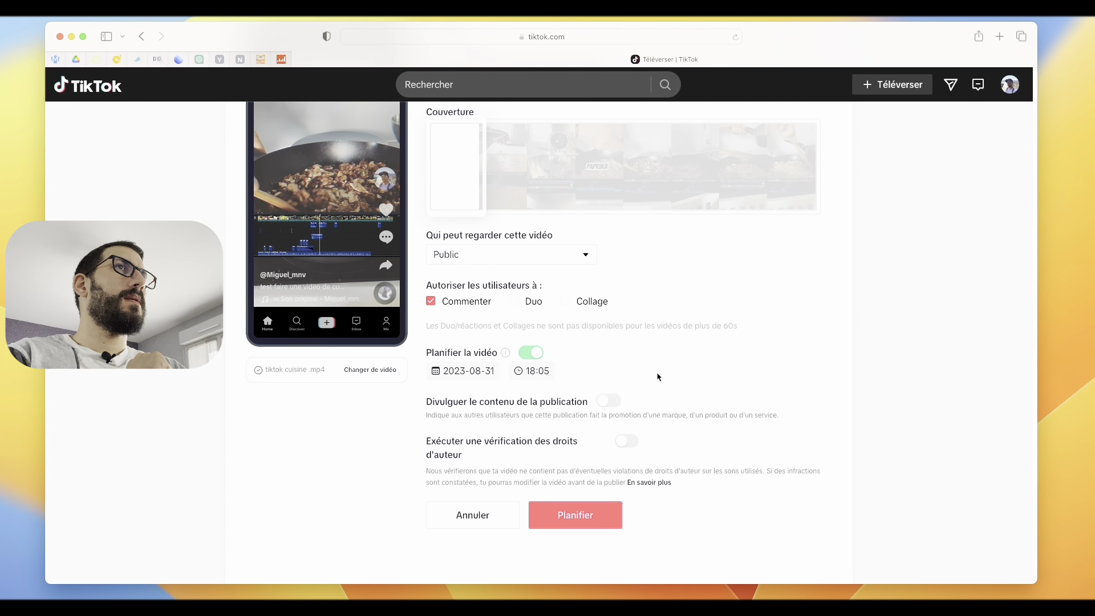
{"action": "scroll", "coordinate": [659, 376], "scroll_direction": "down", "scroll_amount": 4}
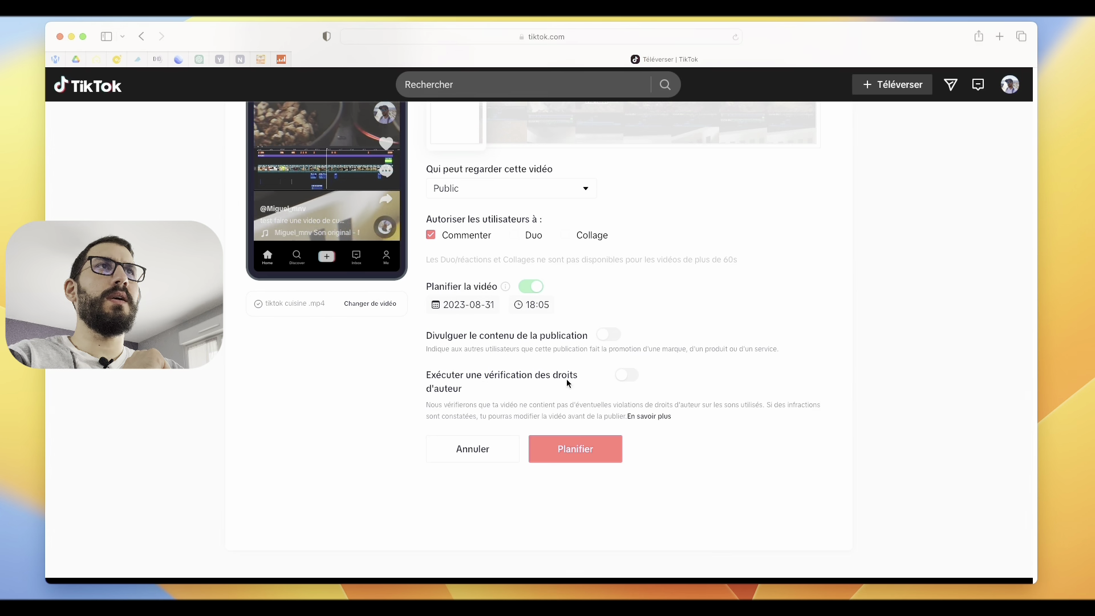
{"action": "left_click", "coordinate": [628, 377]}
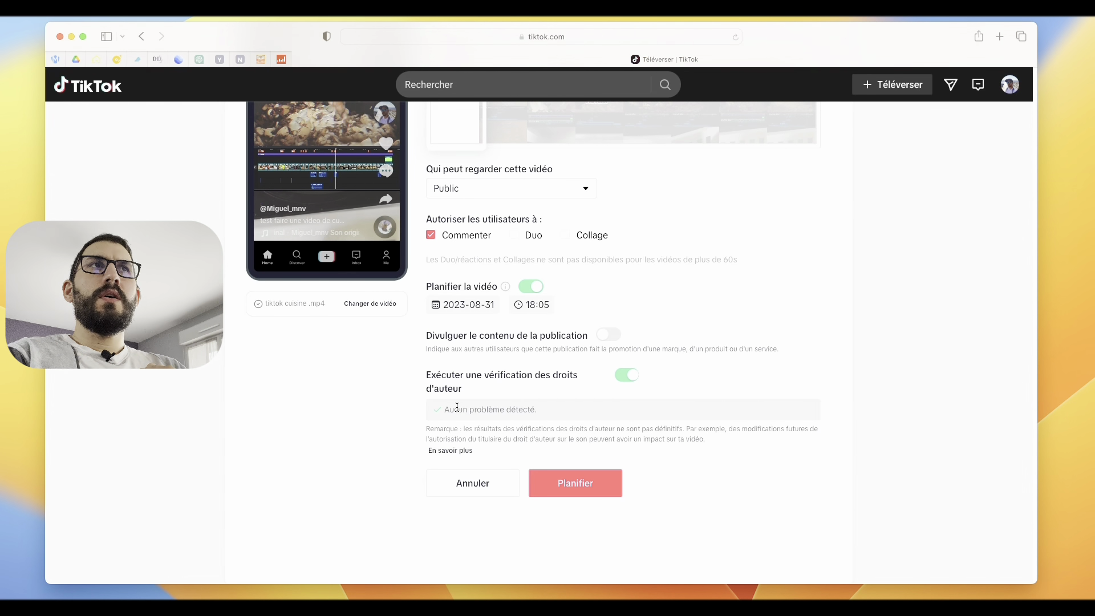
{"action": "left_click", "coordinate": [589, 486]}
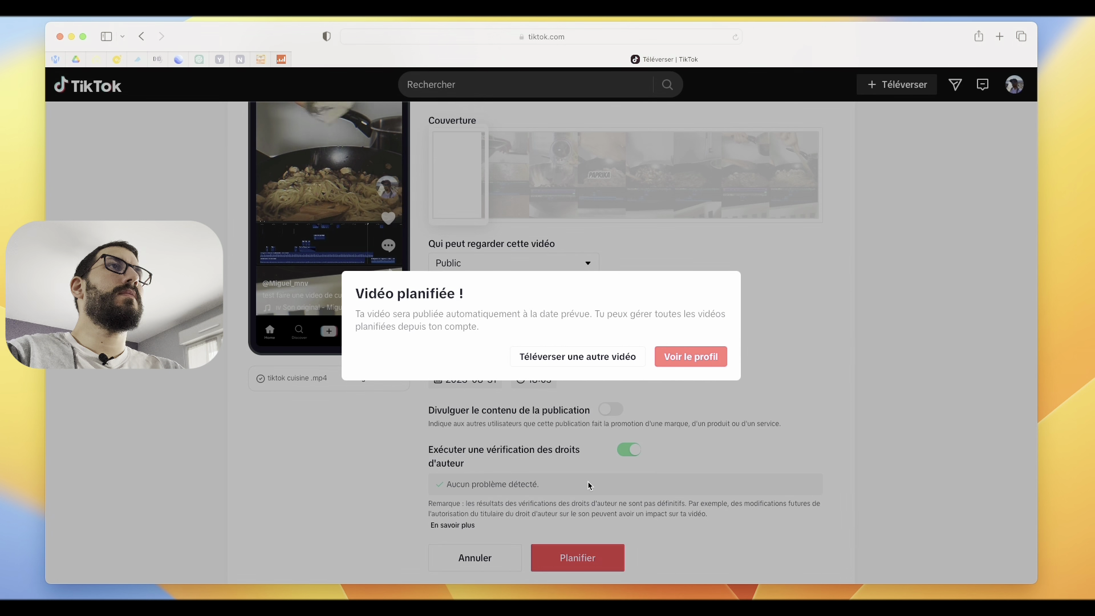
Start another upload with the file "recette n°1 .mp4" and schedule it for 2023-9-2 at 10:10.
{"action": "left_click", "coordinate": [596, 367]}
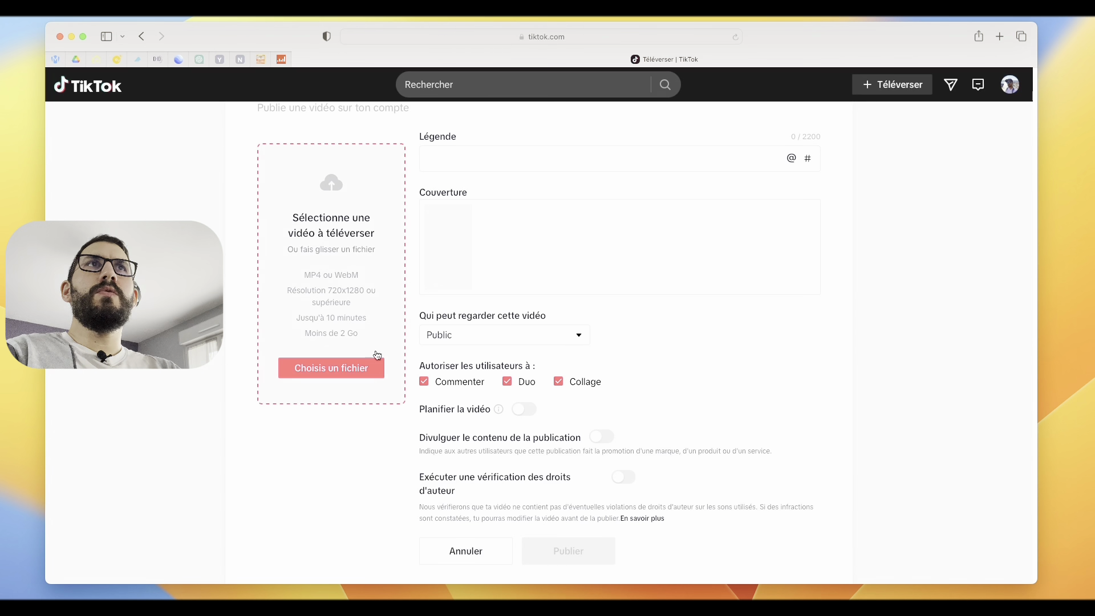
{"action": "left_click", "coordinate": [353, 373]}
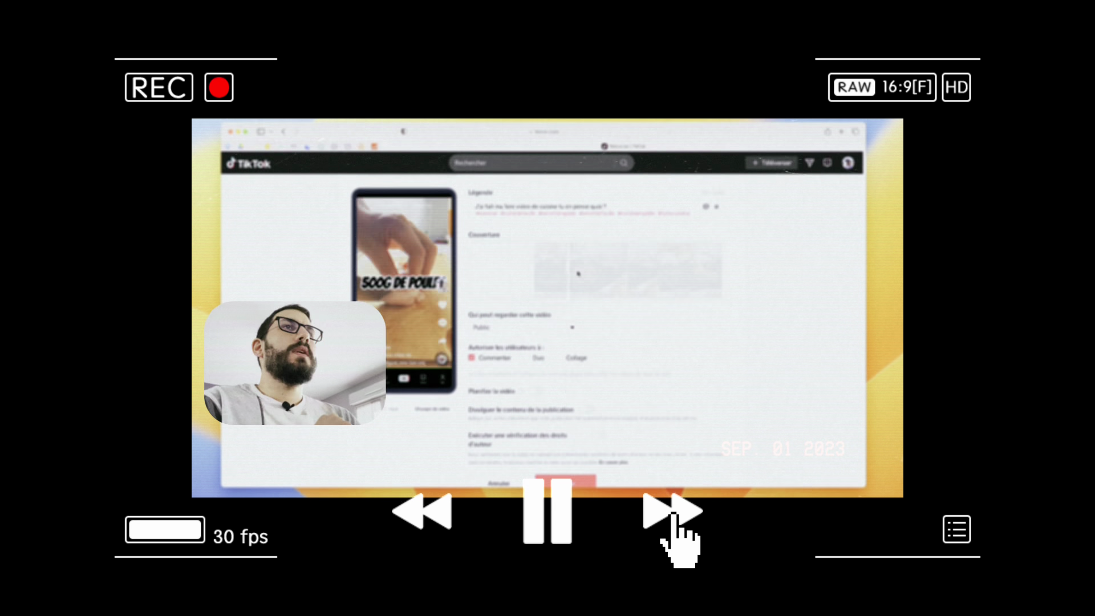
{"action": "left_click", "coordinate": [591, 438]}
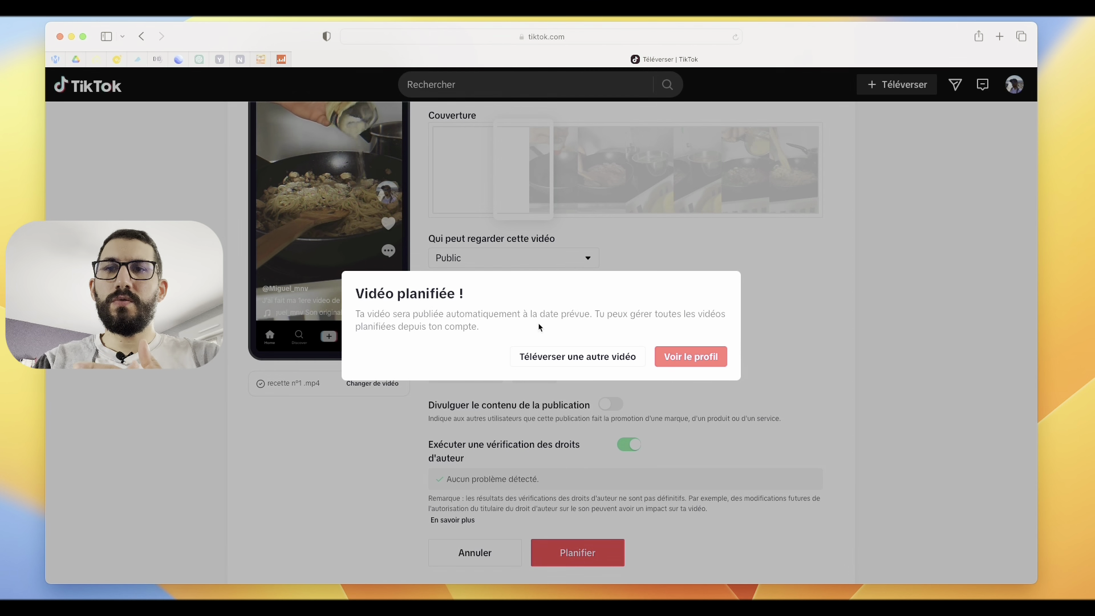
Go to the profile, open the scheduled video "test faire une video de cuisine" and expand its full caption.
{"action": "left_click", "coordinate": [689, 358]}
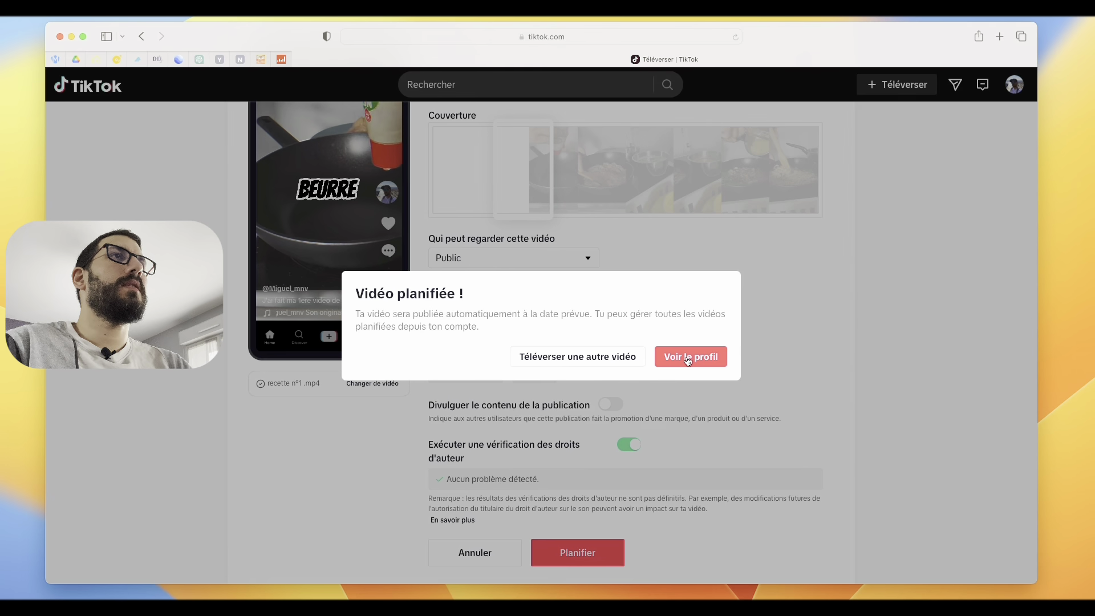
{"action": "left_click", "coordinate": [688, 360]}
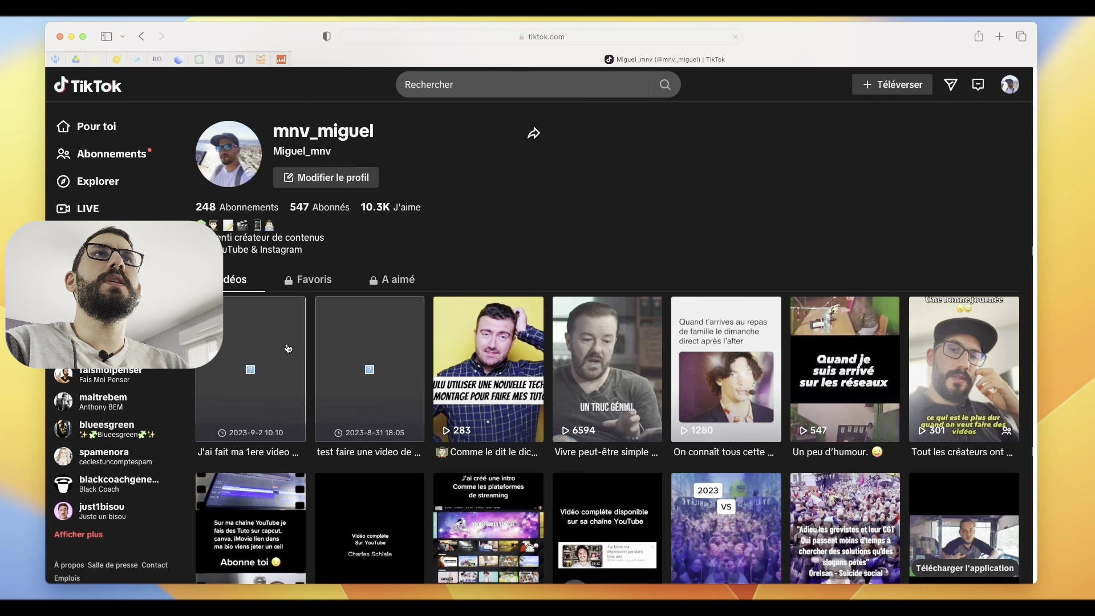
{"action": "left_click", "coordinate": [364, 381]}
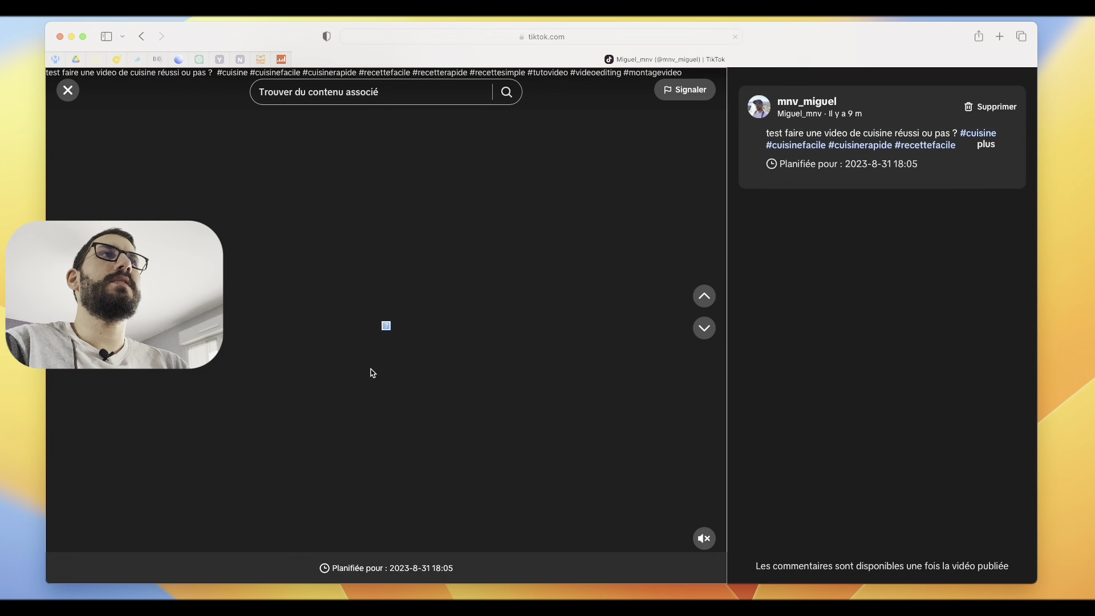
{"action": "left_click", "coordinate": [985, 148]}
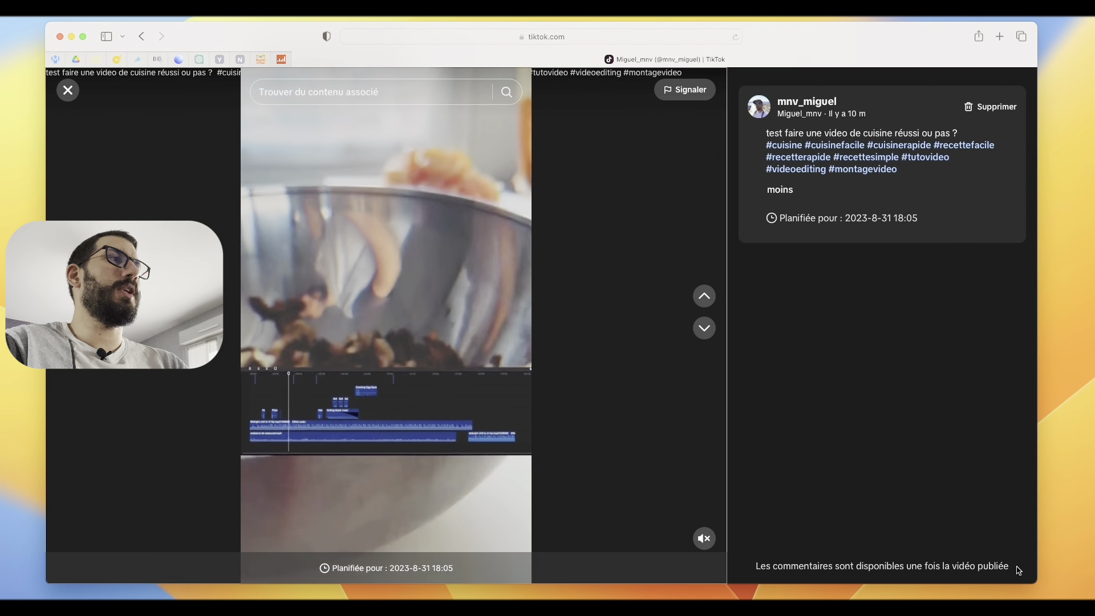
View the scheduled video "J'ai fait ma 1ere video de cuisine", then browse forward past the other scheduled video to the latest published one.
{"action": "mouse_move", "coordinate": [704, 540]}
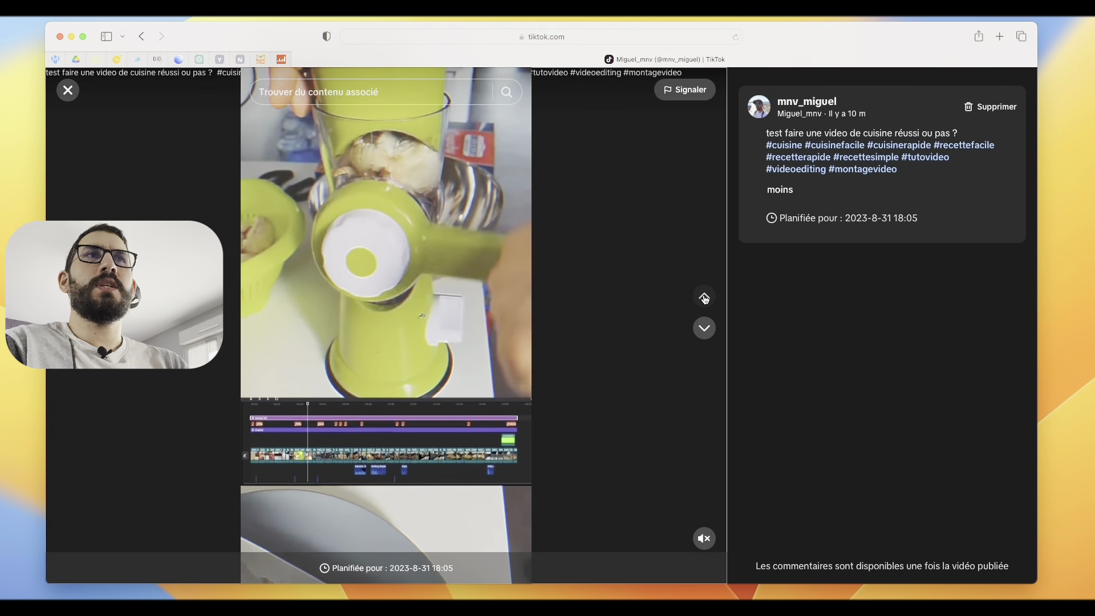
{"action": "left_click", "coordinate": [705, 298]}
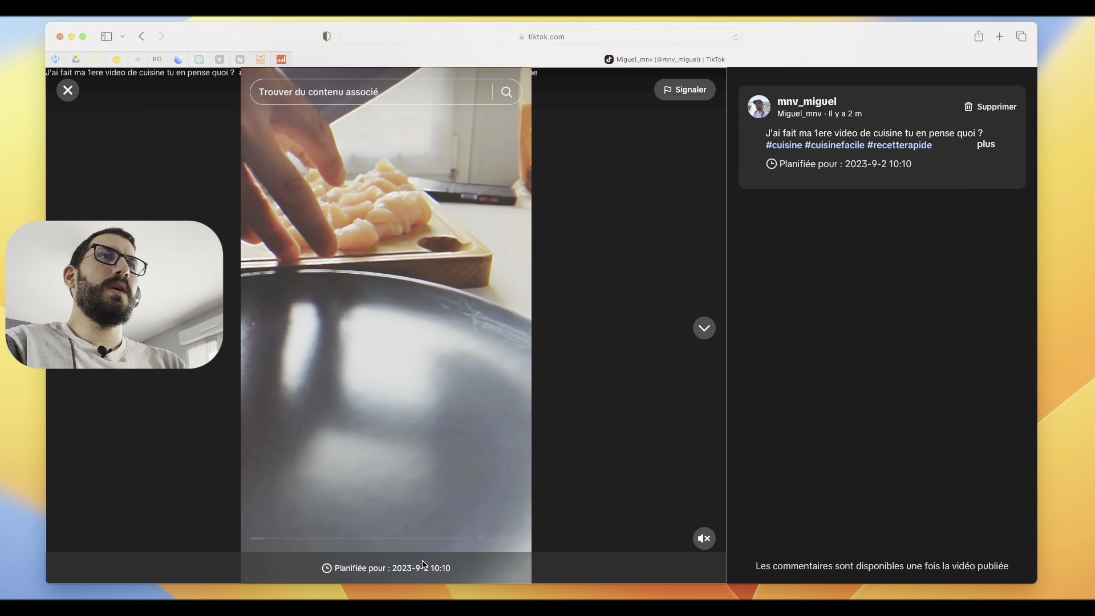
{"action": "left_click", "coordinate": [704, 330]}
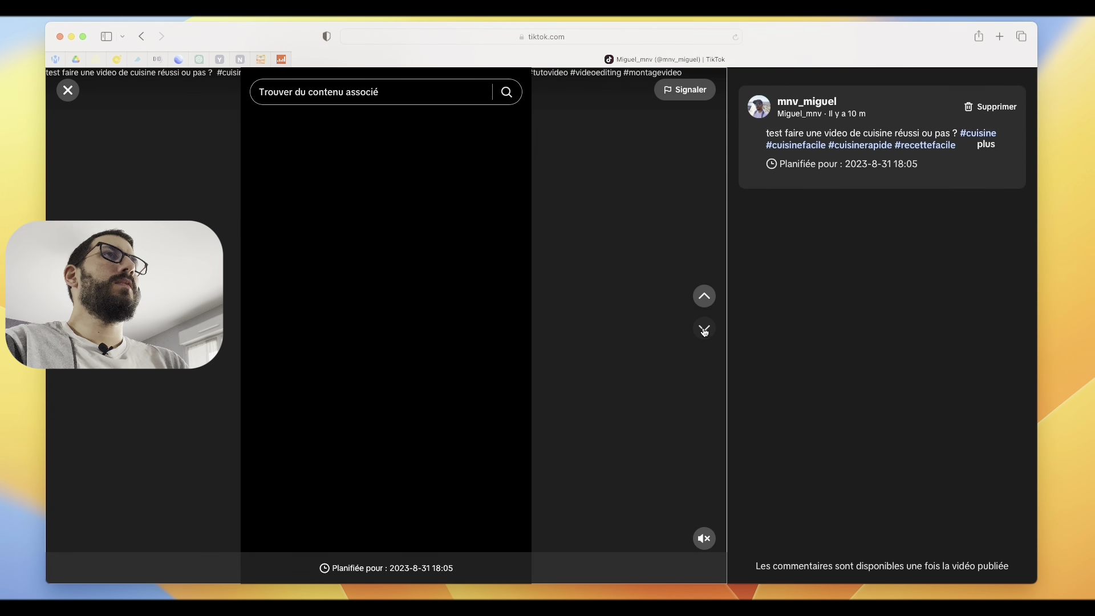
{"action": "left_click", "coordinate": [704, 329]}
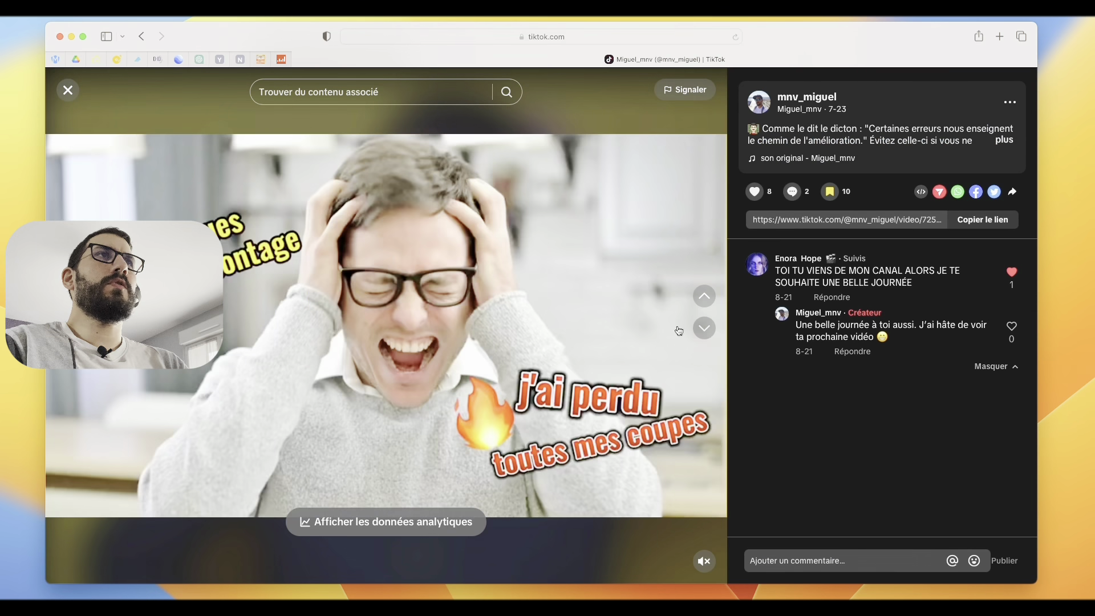